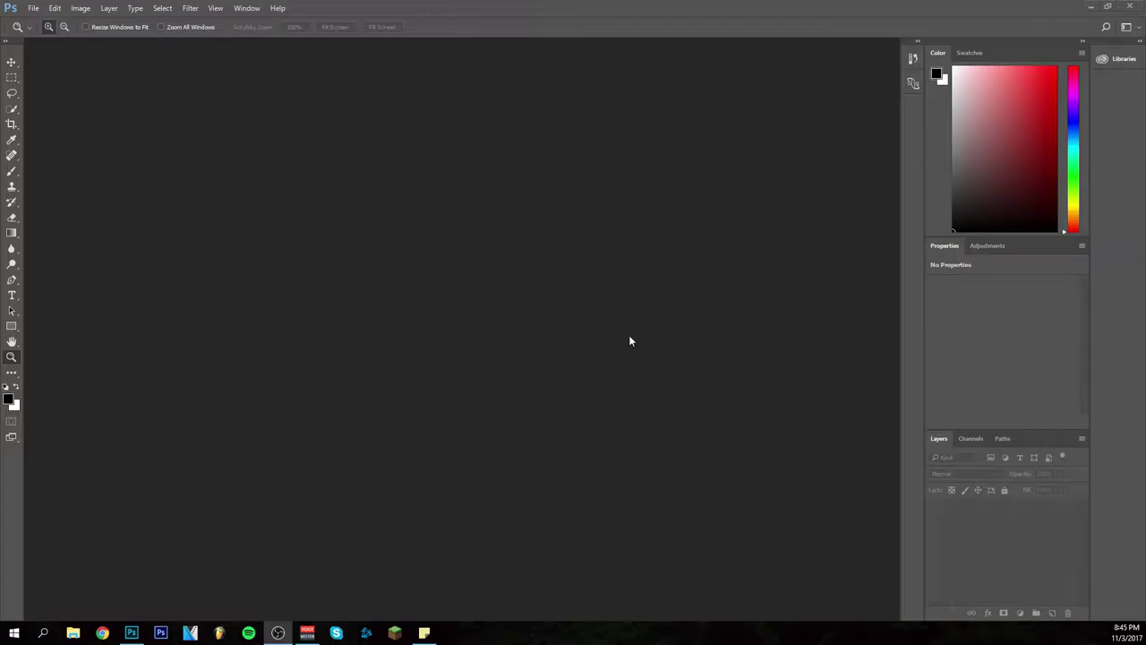
Create a new blank white 1920×1080 px document at 300 ppi.
{"action": "left_click", "coordinate": [36, 9]}
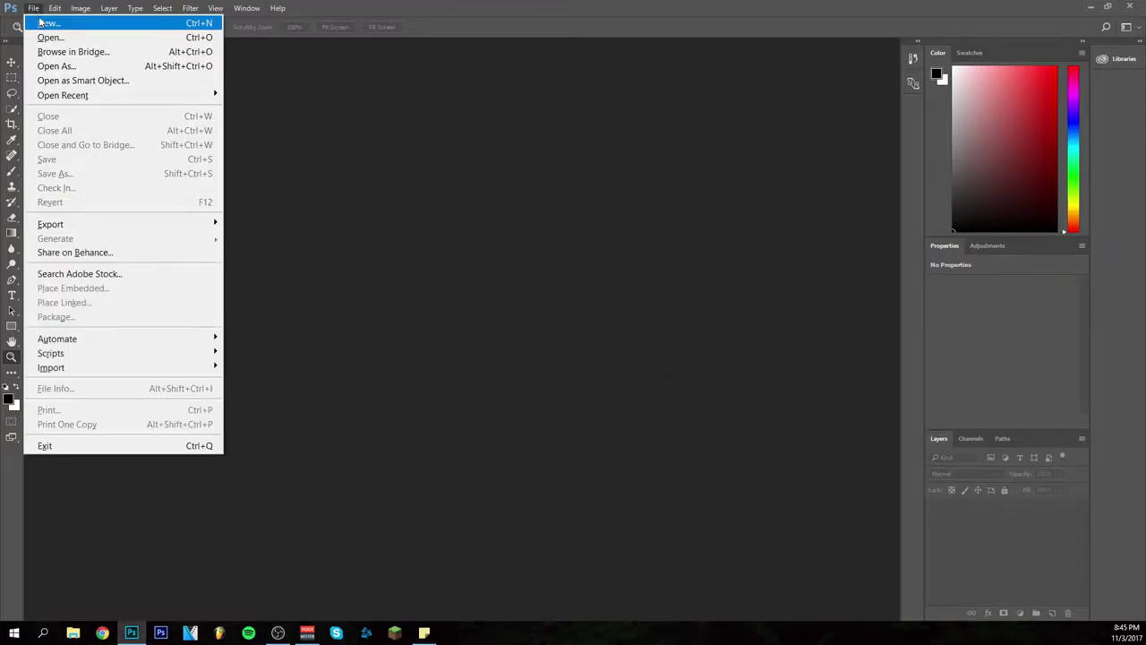
{"action": "left_click", "coordinate": [44, 22]}
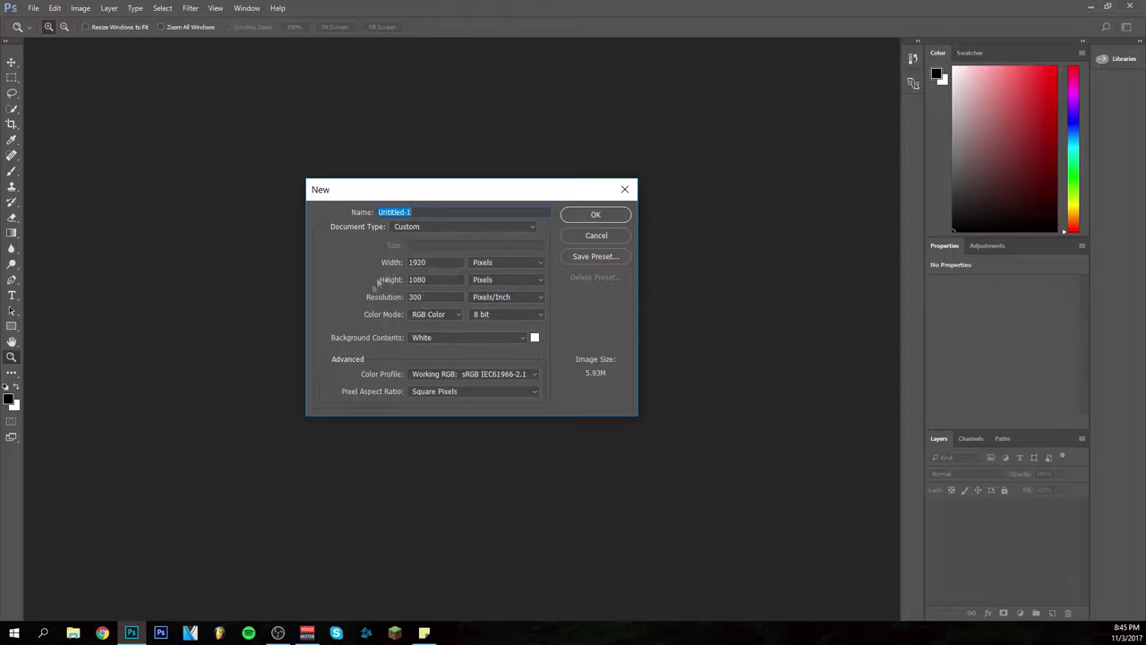
{"action": "left_click", "coordinate": [592, 218]}
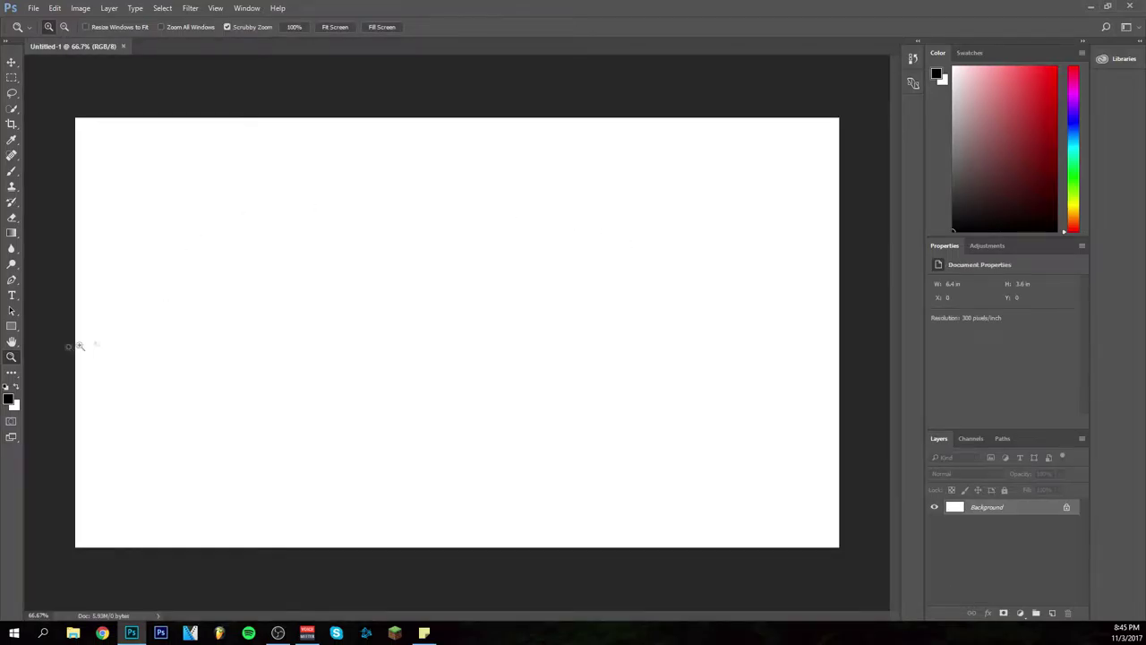
Zoom the canvas out to 50% and switch to the Move tool.
{"action": "right_click", "coordinate": [426, 310]}
{"action": "left_click", "coordinate": [488, 394]}
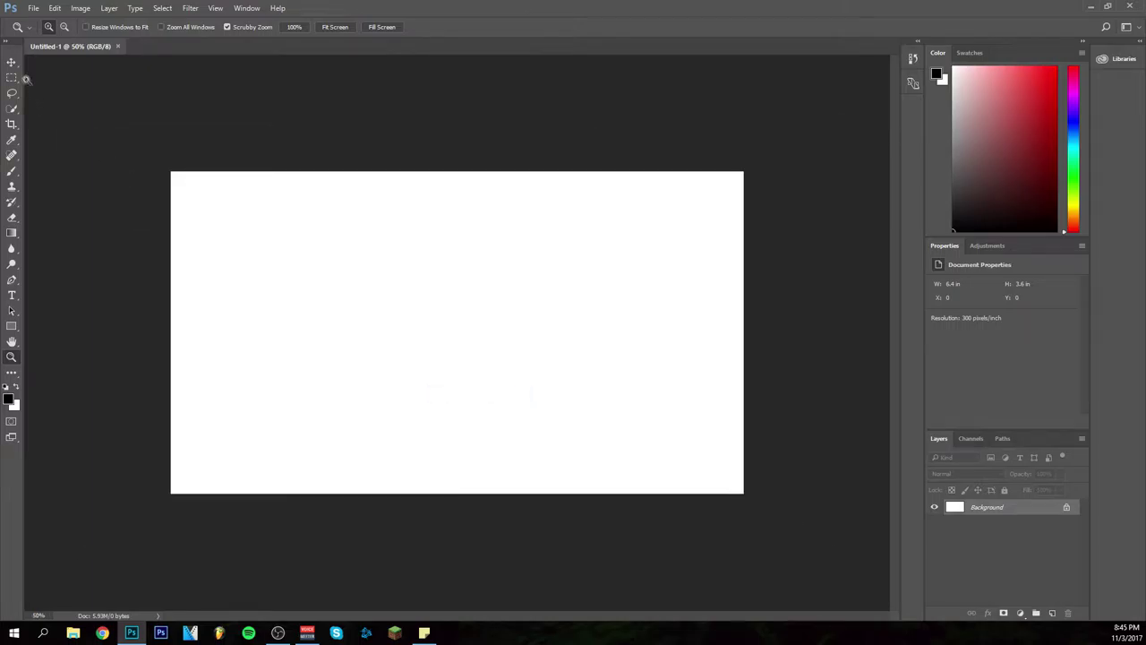
{"action": "left_click", "coordinate": [12, 62]}
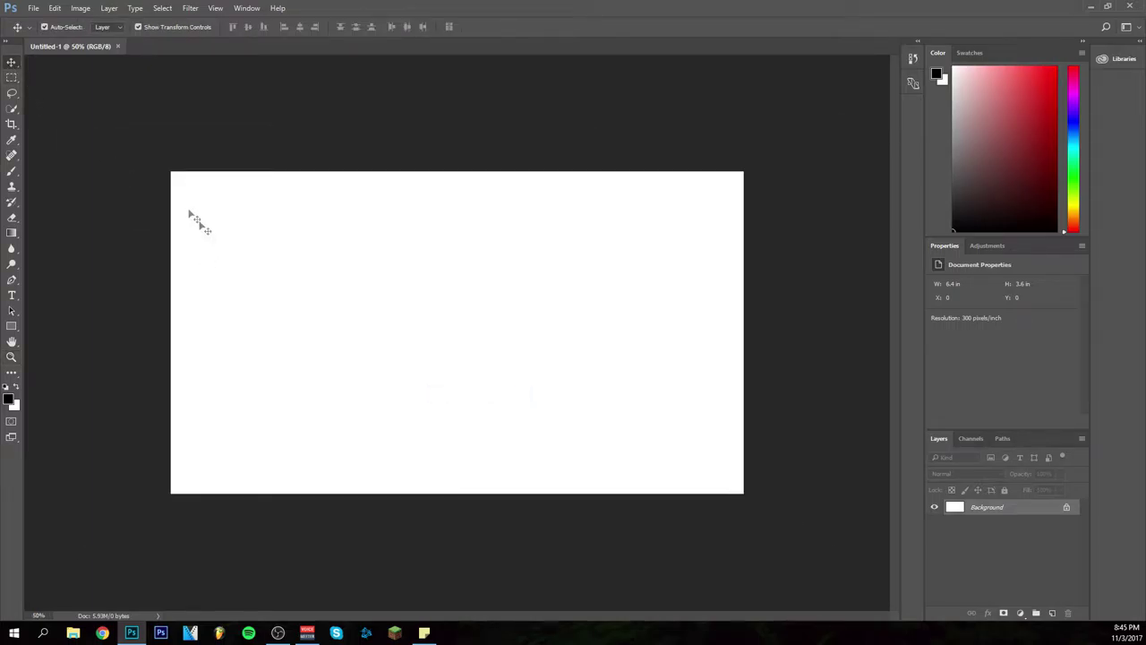
{"action": "left_click", "coordinate": [34, 9]}
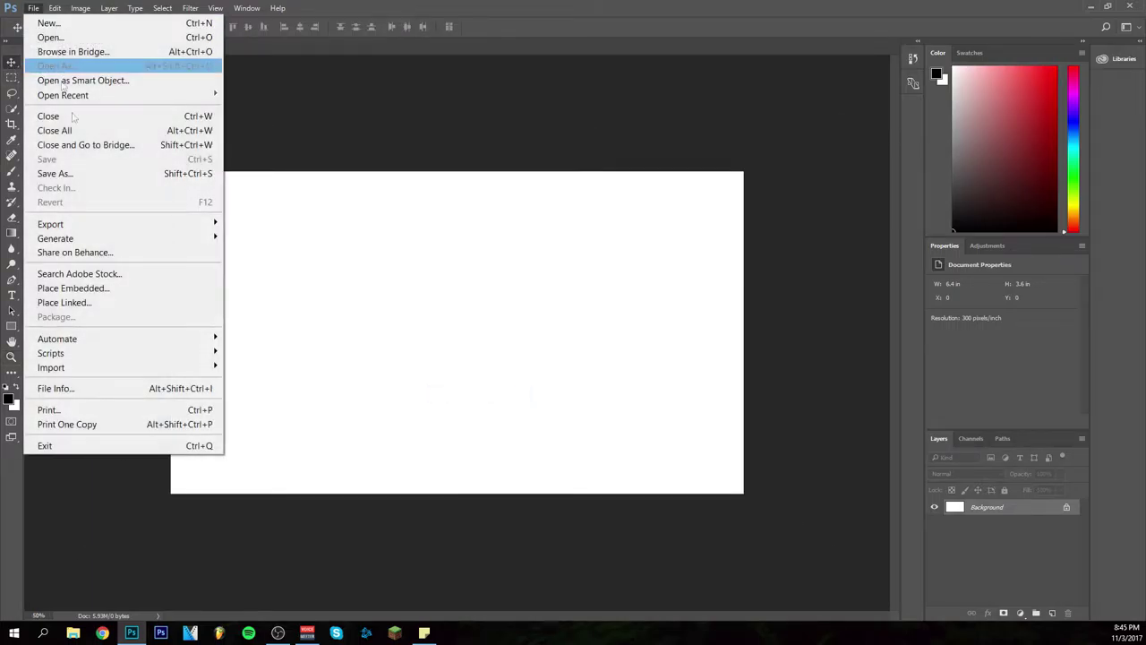
Place the mountains landscape 1366x768 image as a linked layer filling the canvas.
{"action": "left_click", "coordinate": [89, 304]}
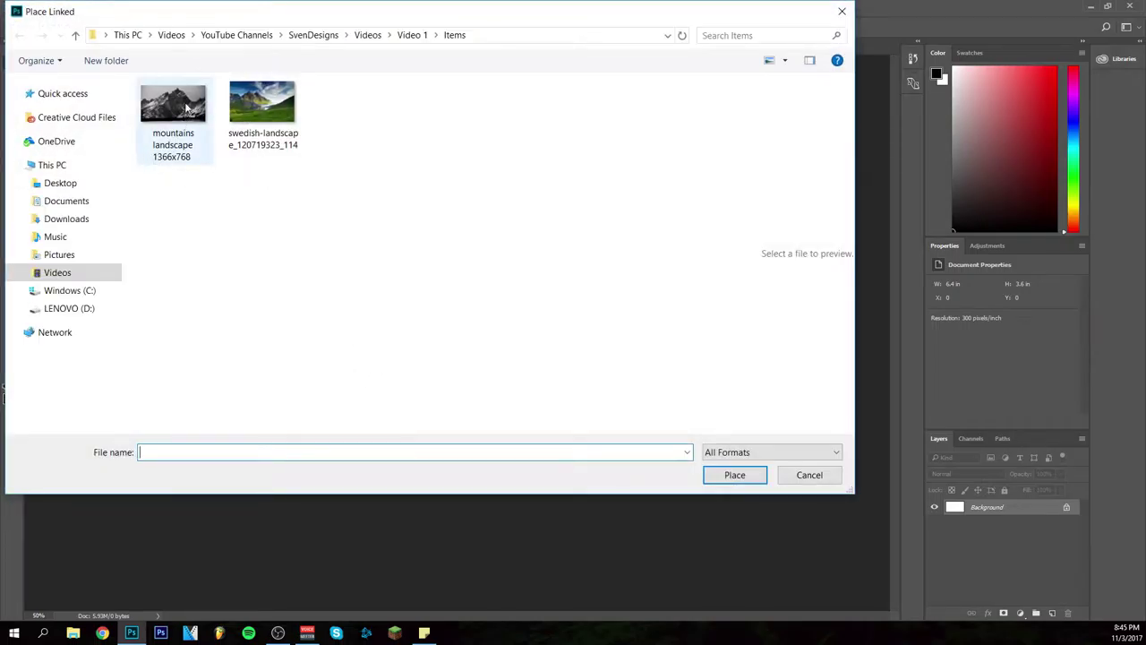
{"action": "double_click", "coordinate": [179, 123]}
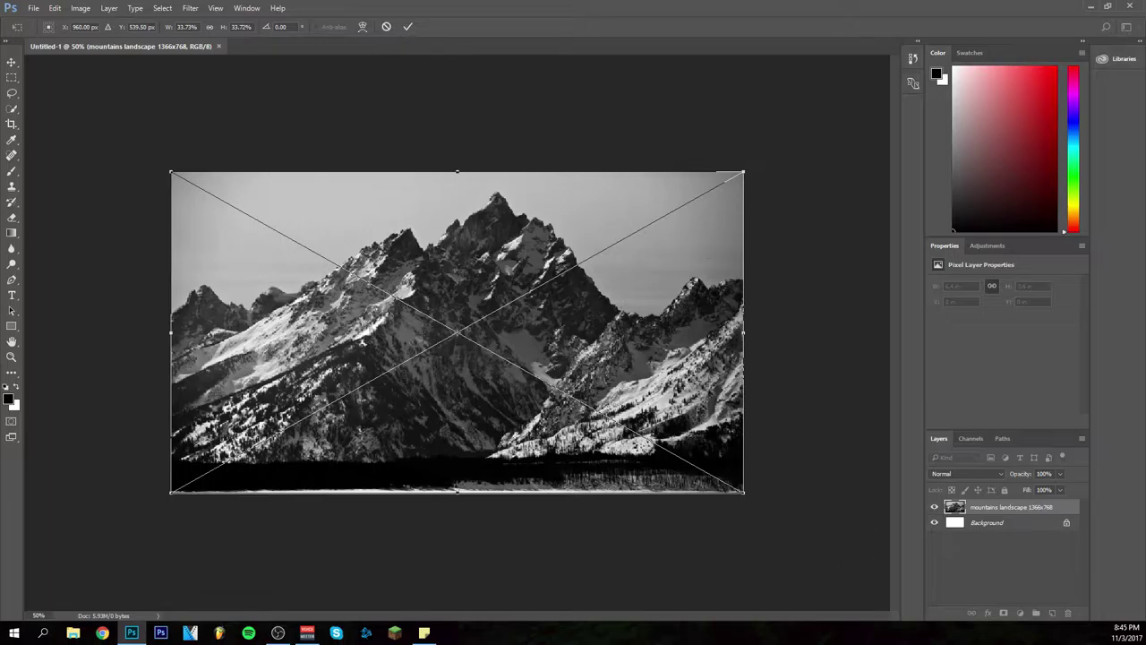
{"action": "left_click", "coordinate": [408, 28]}
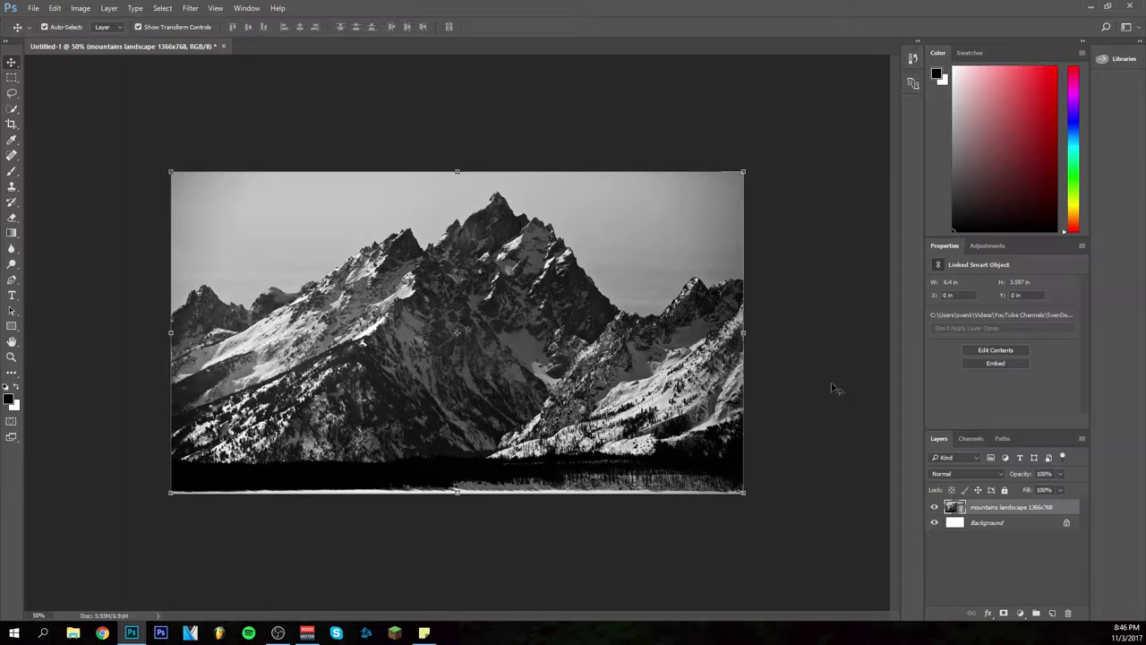
{"action": "left_click", "coordinate": [1032, 529]}
Convert the locked Background into an ordinary layer named Layer 0.
{"action": "double_click", "coordinate": [1033, 529]}
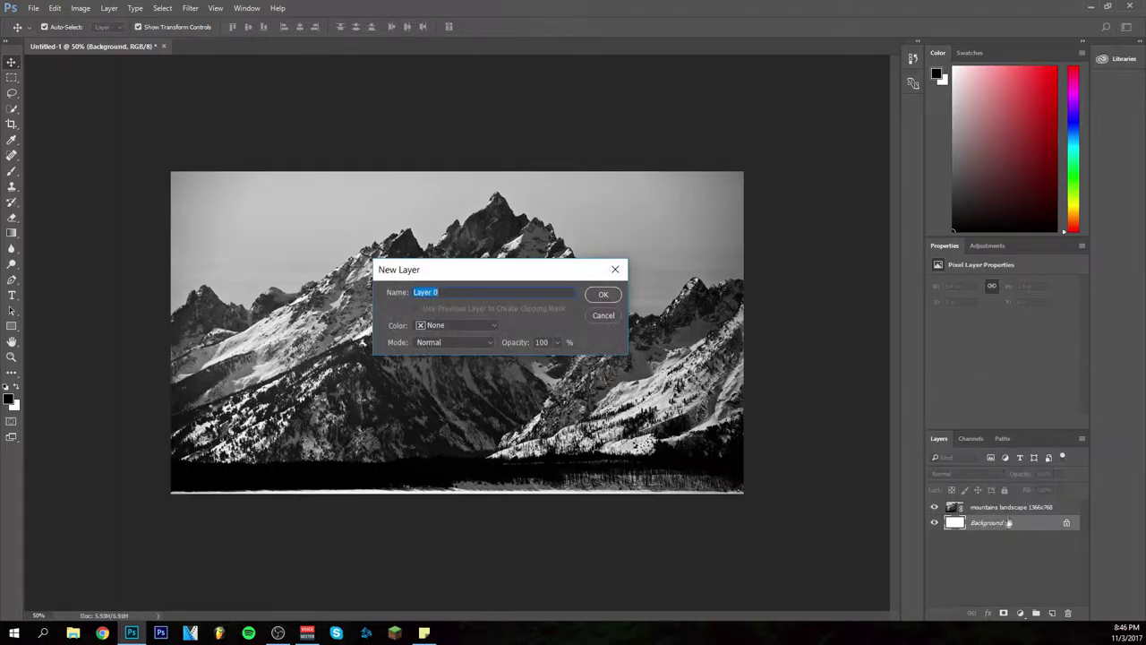
{"action": "left_click_drag", "start_coordinate": [515, 273], "coordinate": [527, 280]}
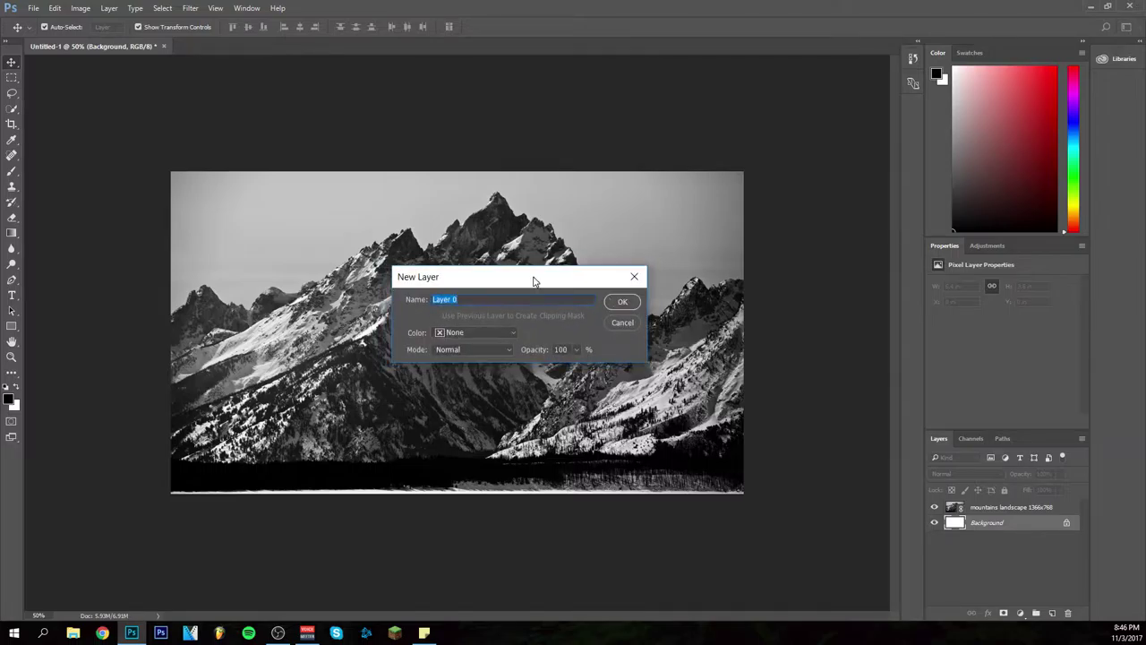
{"action": "left_click", "coordinate": [622, 303]}
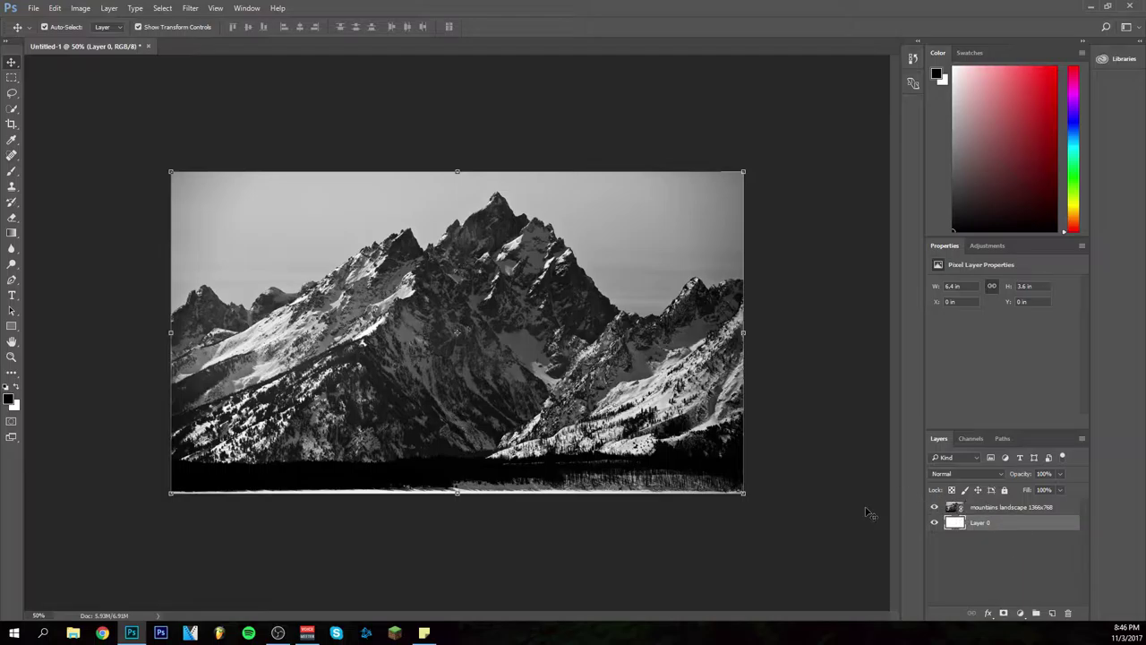
{"action": "left_click", "coordinate": [1019, 509]}
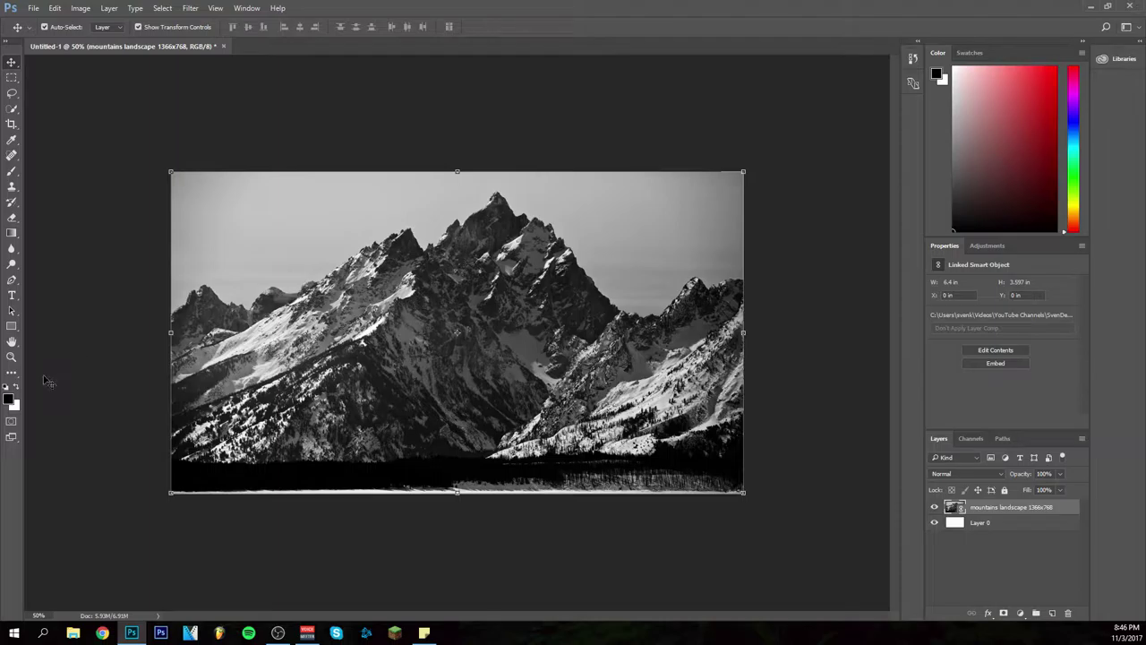
{"action": "left_click", "coordinate": [17, 330]}
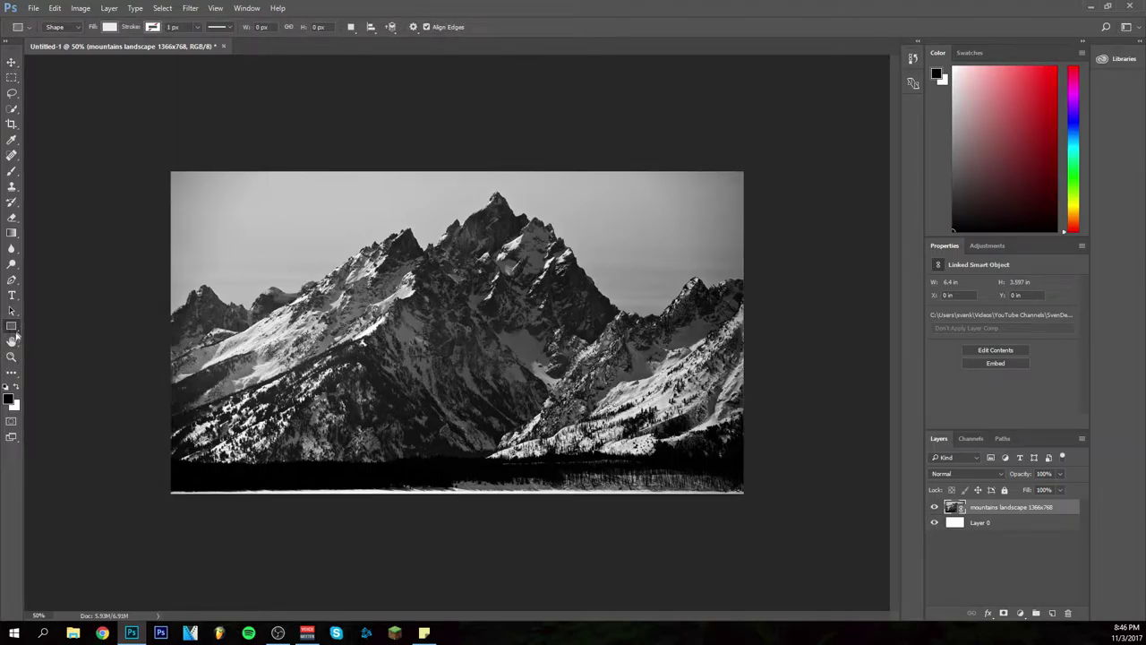
Draw a white 1032 px circle, Ellipse 1, over the mountains with the Ellipse Tool.
{"action": "right_click", "coordinate": [16, 330]}
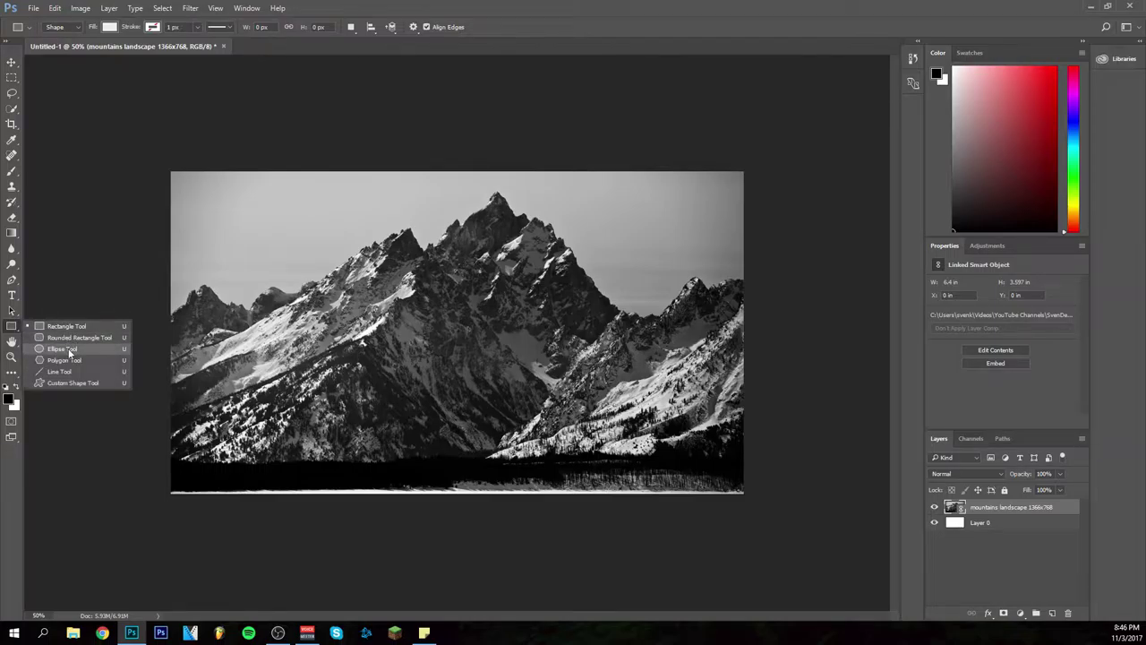
{"action": "left_click", "coordinate": [64, 348]}
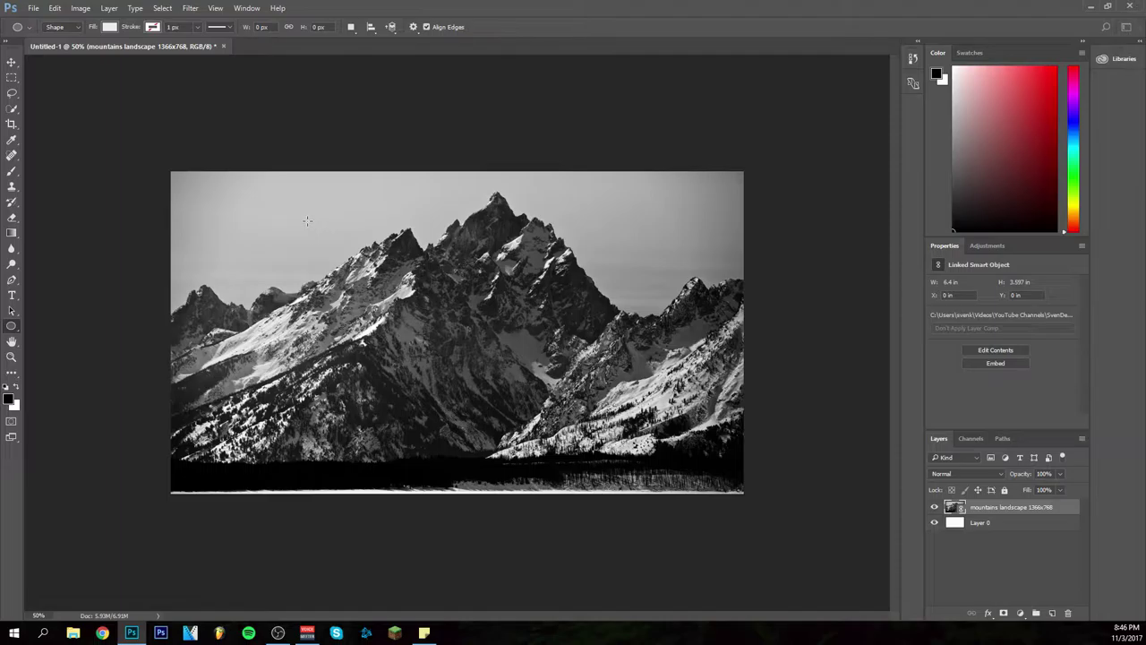
{"action": "left_click_drag", "start_coordinate": [307, 221], "coordinate": [406, 304]}
{"action": "key", "text": "ctrl+z"}
{"action": "left_click_drag", "start_coordinate": [310, 229], "coordinate": [618, 565]}
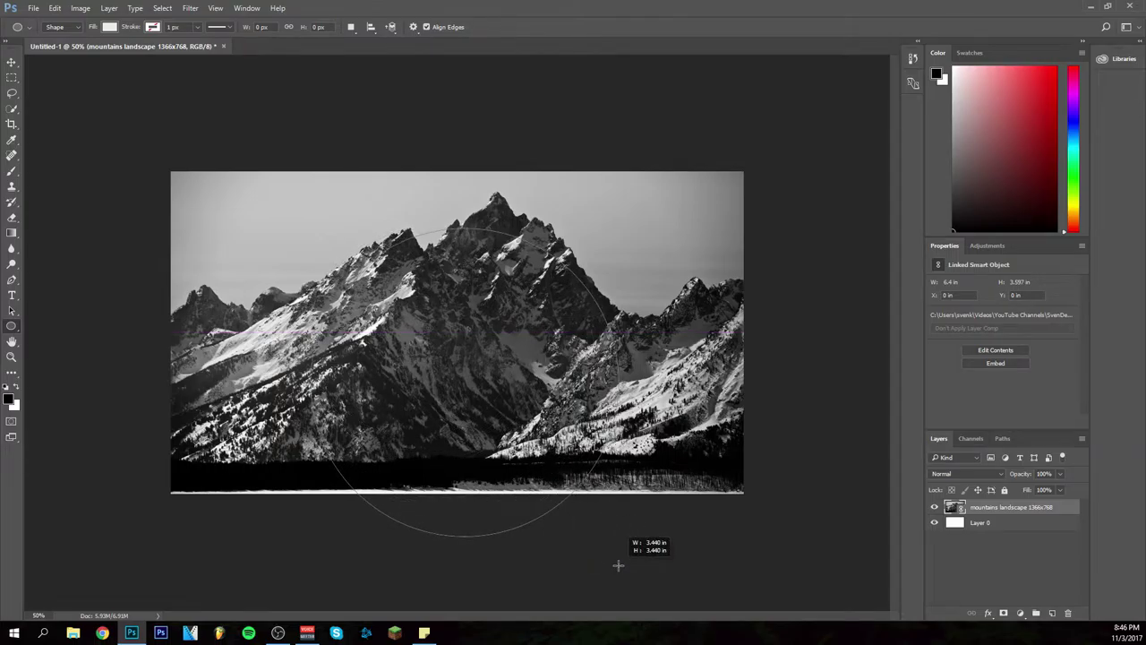
{"action": "left_click_drag", "start_coordinate": [618, 565], "coordinate": [618, 565]}
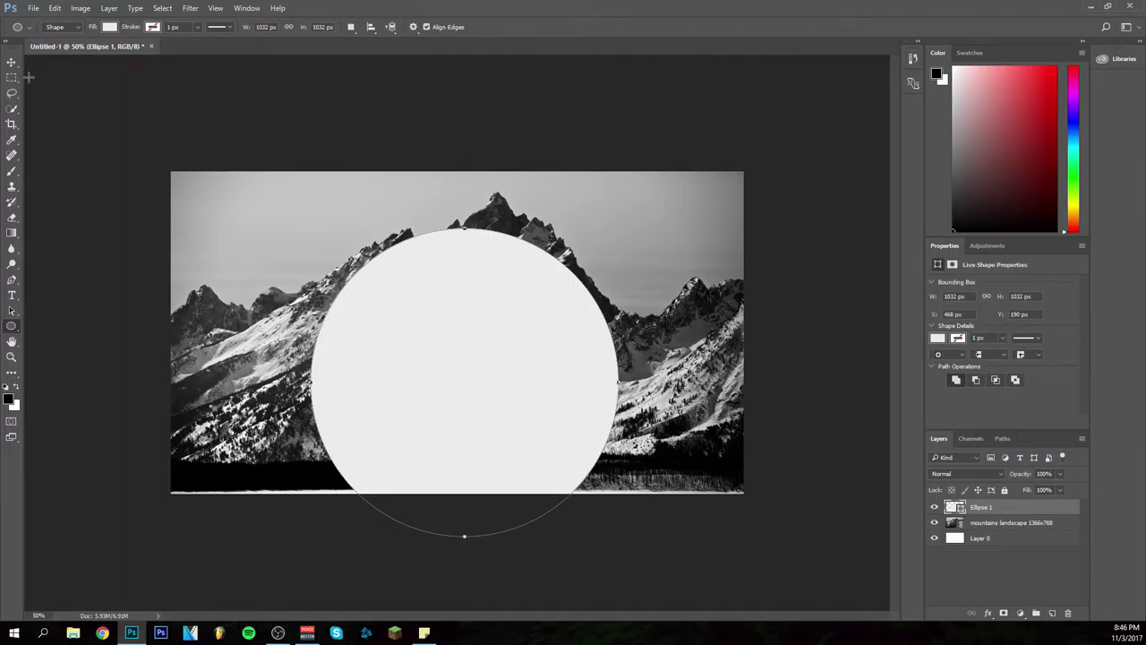
{"action": "key", "text": "v"}
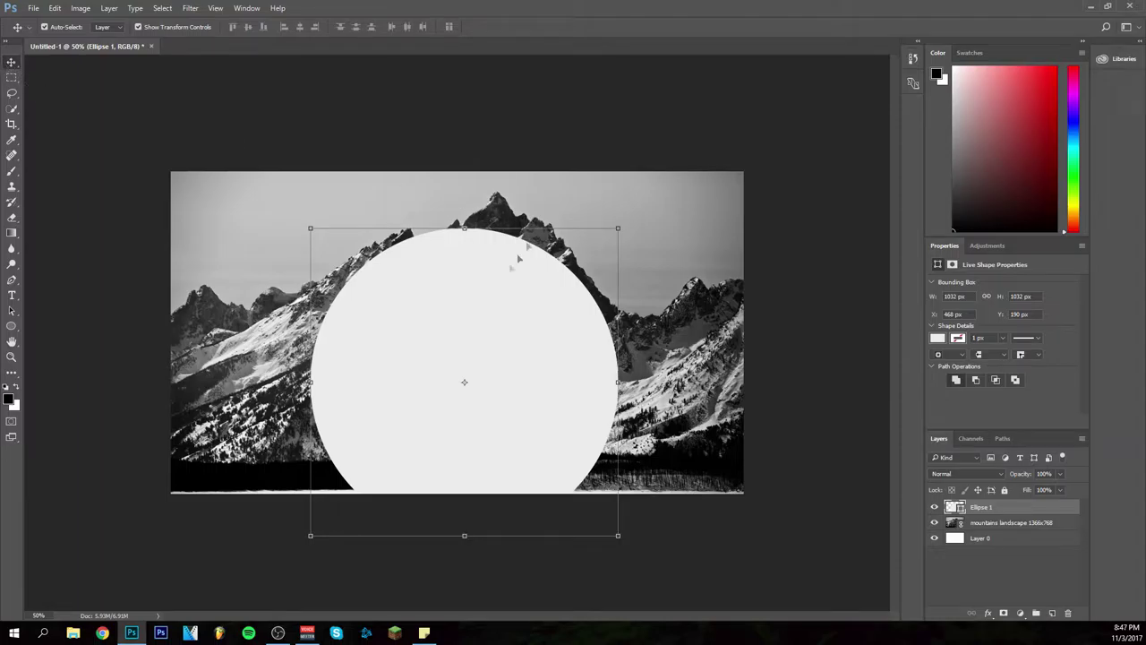
Snap the white circle to the canvas centre guides, at X 444 px, Y 24 px.
{"action": "left_click_drag", "start_coordinate": [481, 312], "coordinate": [473, 263]}
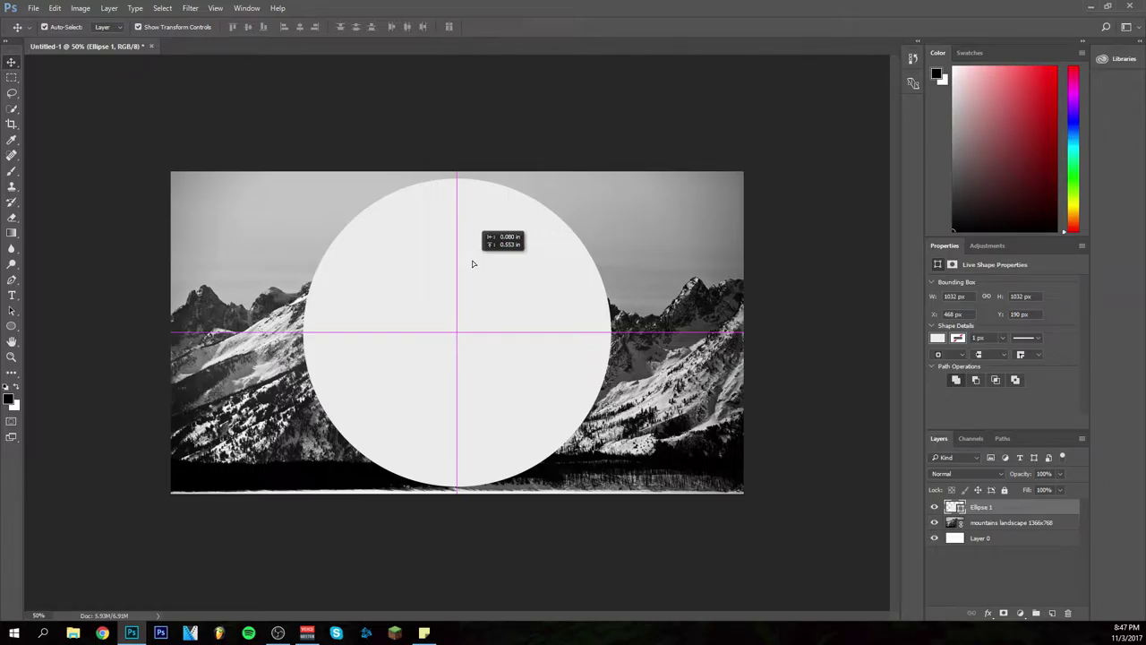
{"action": "left_click_drag", "start_coordinate": [473, 263], "coordinate": [473, 262]}
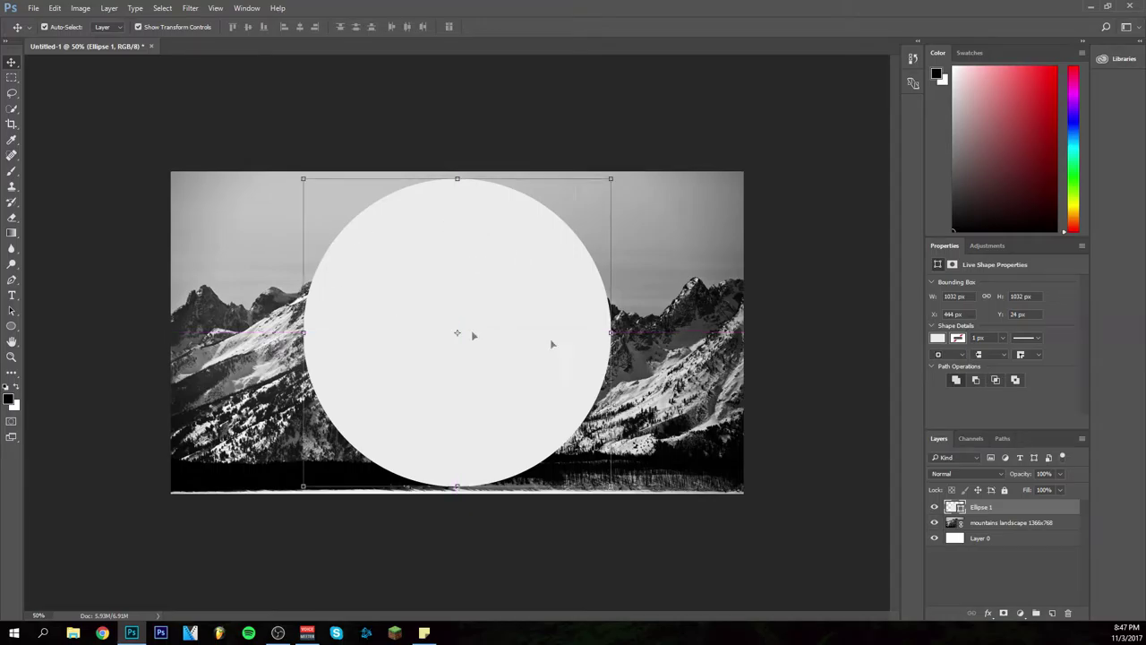
{"action": "left_click", "coordinate": [655, 139]}
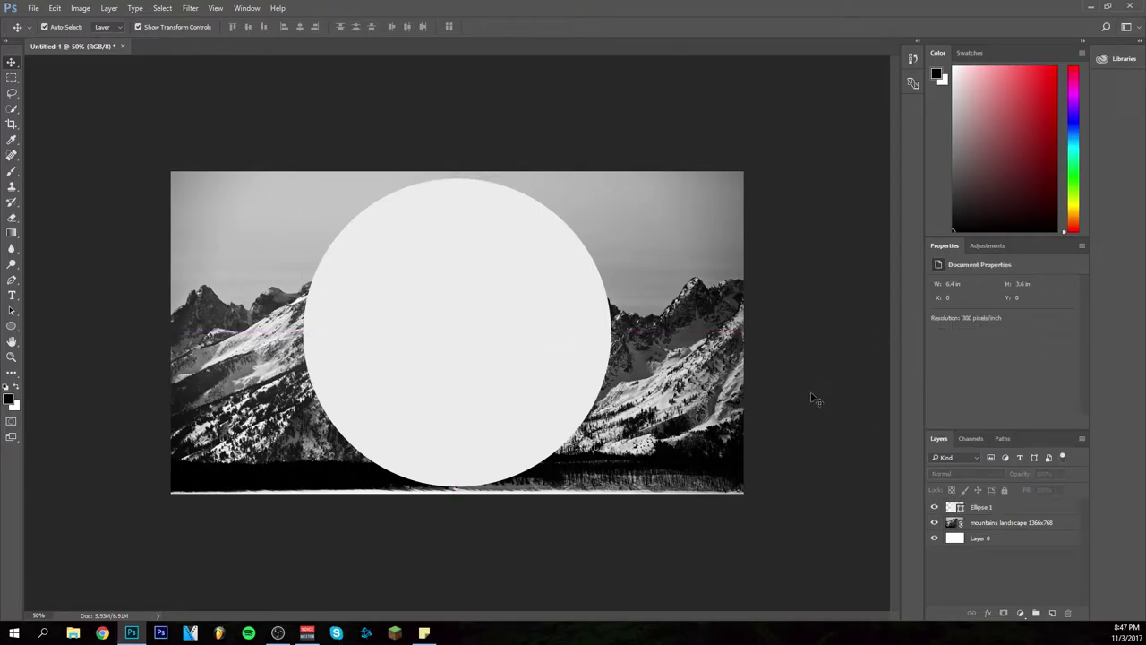
{"action": "left_click", "coordinate": [29, 9]}
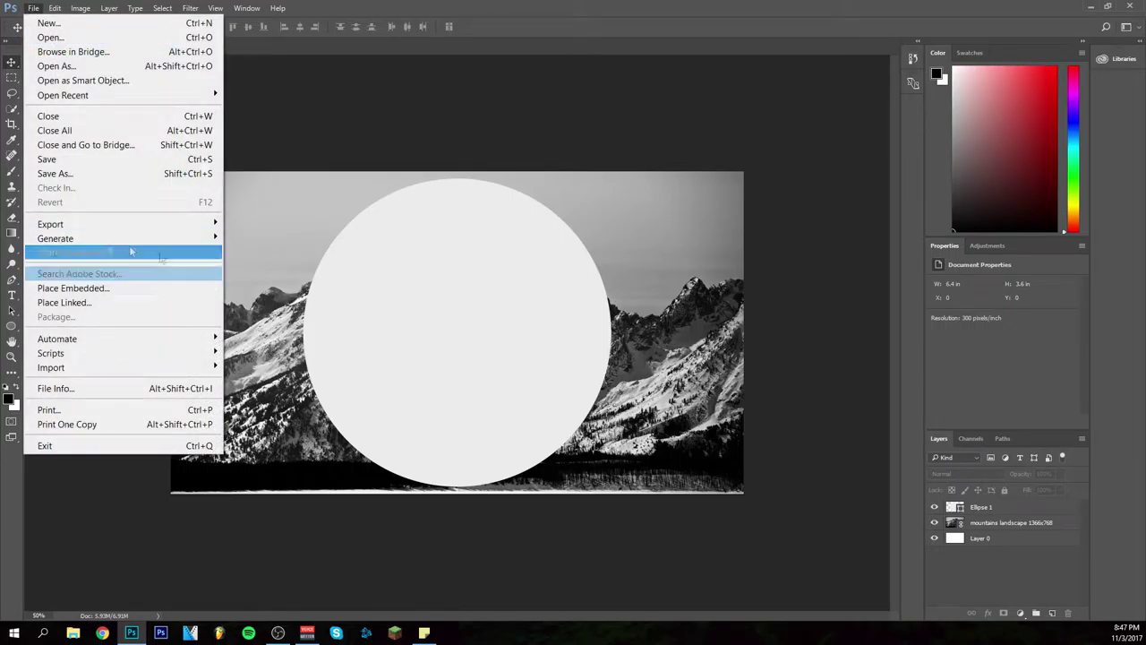
Place the swedish-landscape photo as a linked smart object above Ellipse 1.
{"action": "left_click", "coordinate": [94, 306]}
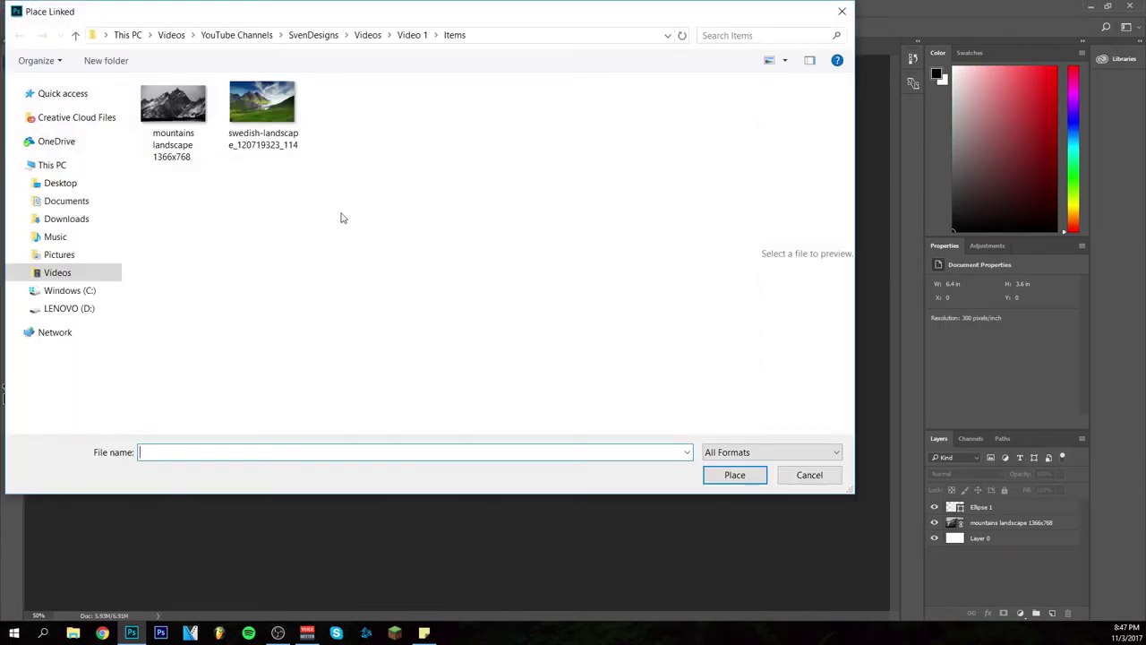
{"action": "double_click", "coordinate": [267, 127]}
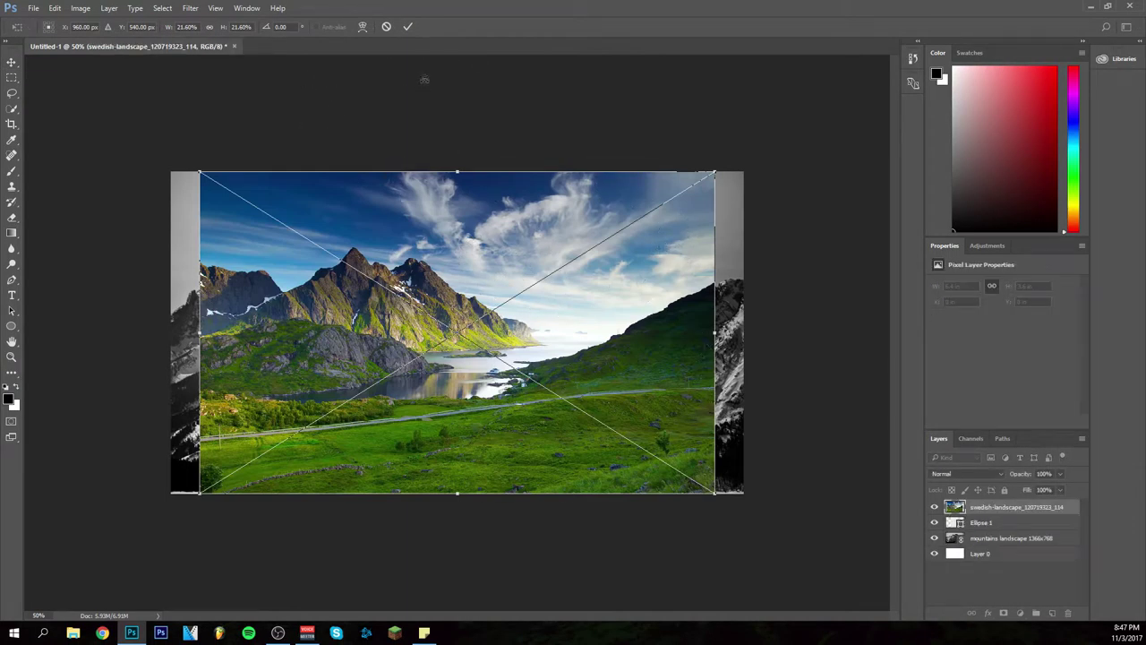
{"action": "left_click", "coordinate": [407, 28]}
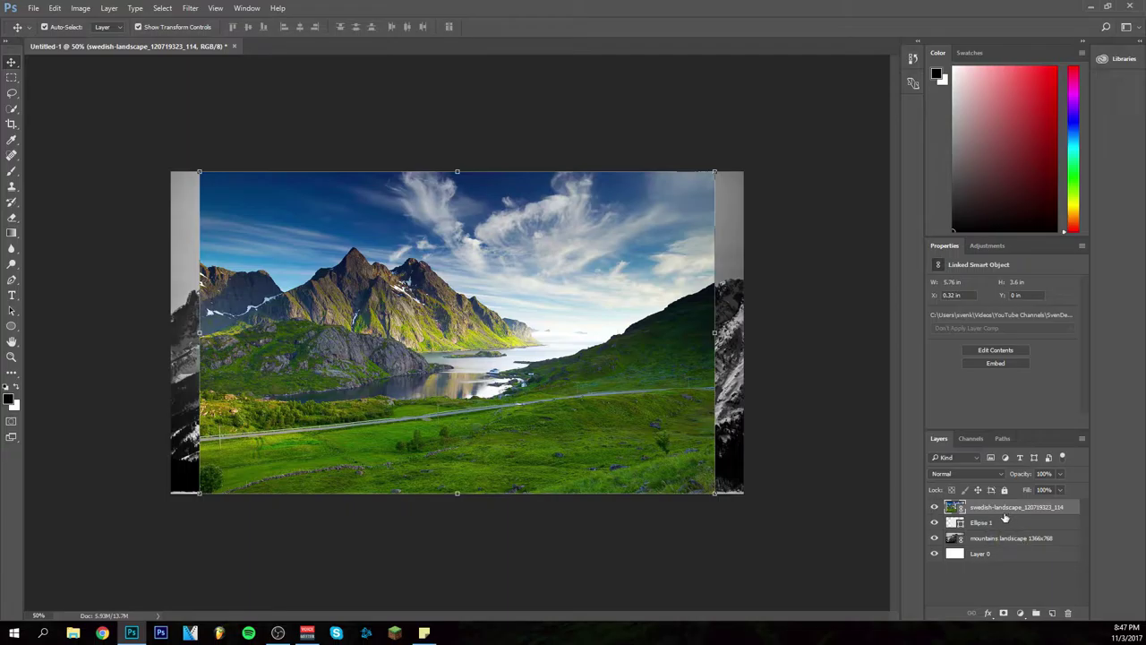
Create a clipping mask of the swedish landscape onto Ellipse 1 and nudge it inside the circle.
{"action": "right_click", "coordinate": [1006, 515]}
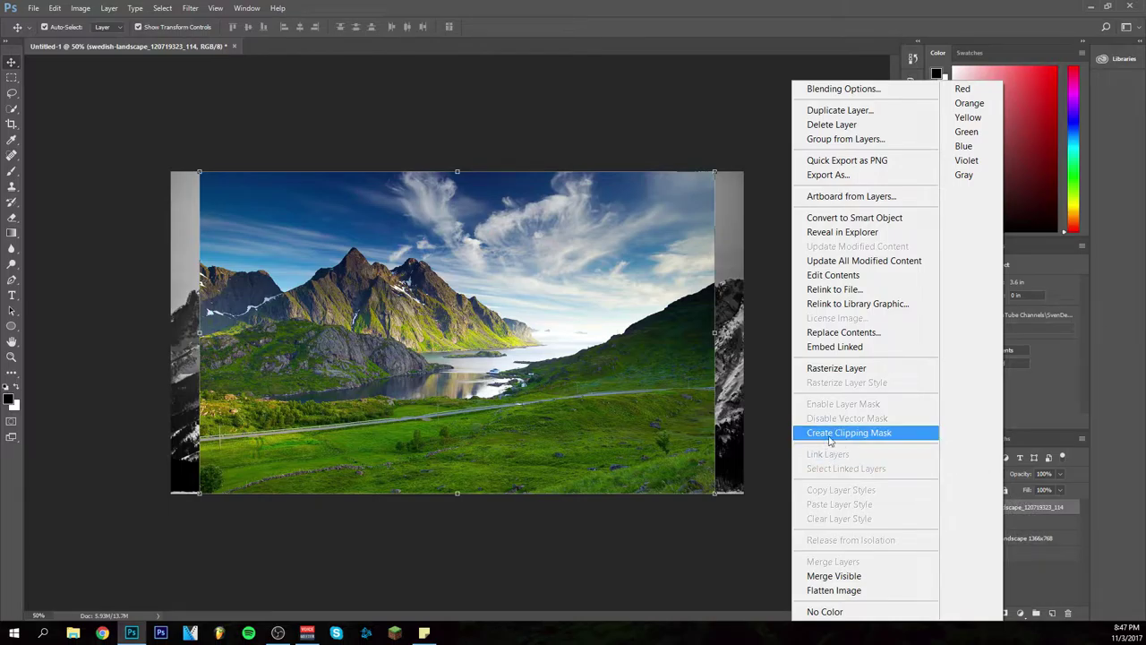
{"action": "left_click", "coordinate": [870, 434]}
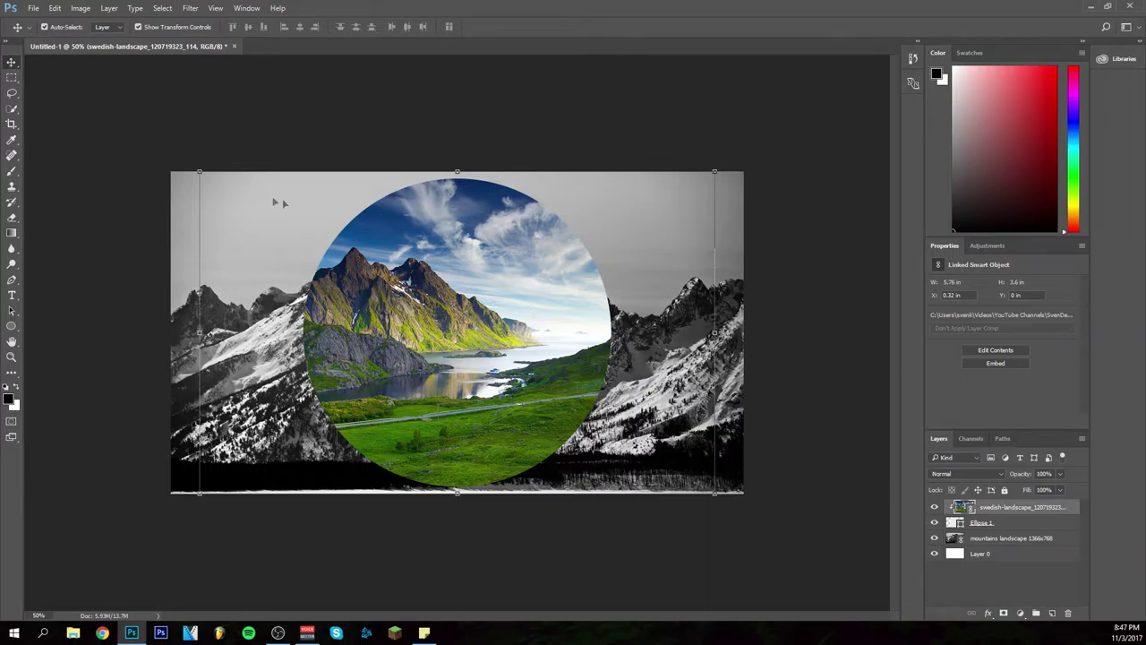
{"action": "left_click", "coordinate": [202, 175]}
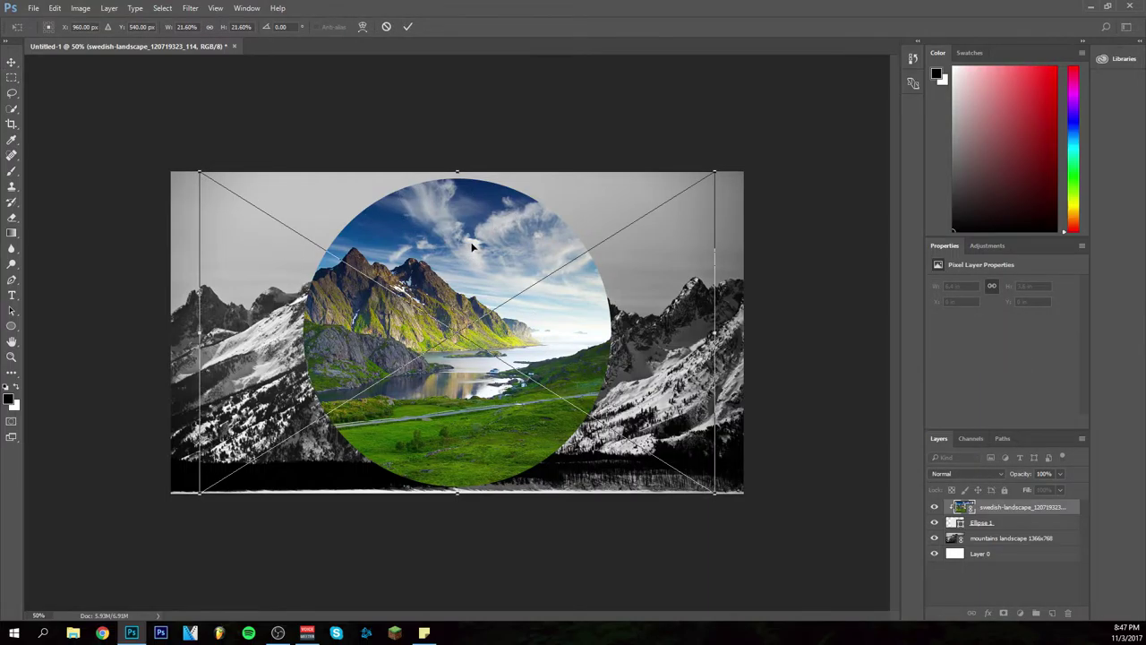
{"action": "mouse_move", "coordinate": [474, 243]}
{"action": "left_mouse_down"}
{"action": "mouse_move", "coordinate": [463, 233]}
{"action": "mouse_move", "coordinate": [478, 253]}
{"action": "mouse_move", "coordinate": [487, 228]}
{"action": "mouse_move", "coordinate": [478, 237]}
{"action": "mouse_move", "coordinate": [475, 210]}
{"action": "mouse_move", "coordinate": [470, 265]}
{"action": "mouse_move", "coordinate": [481, 249]}
{"action": "left_mouse_up"}
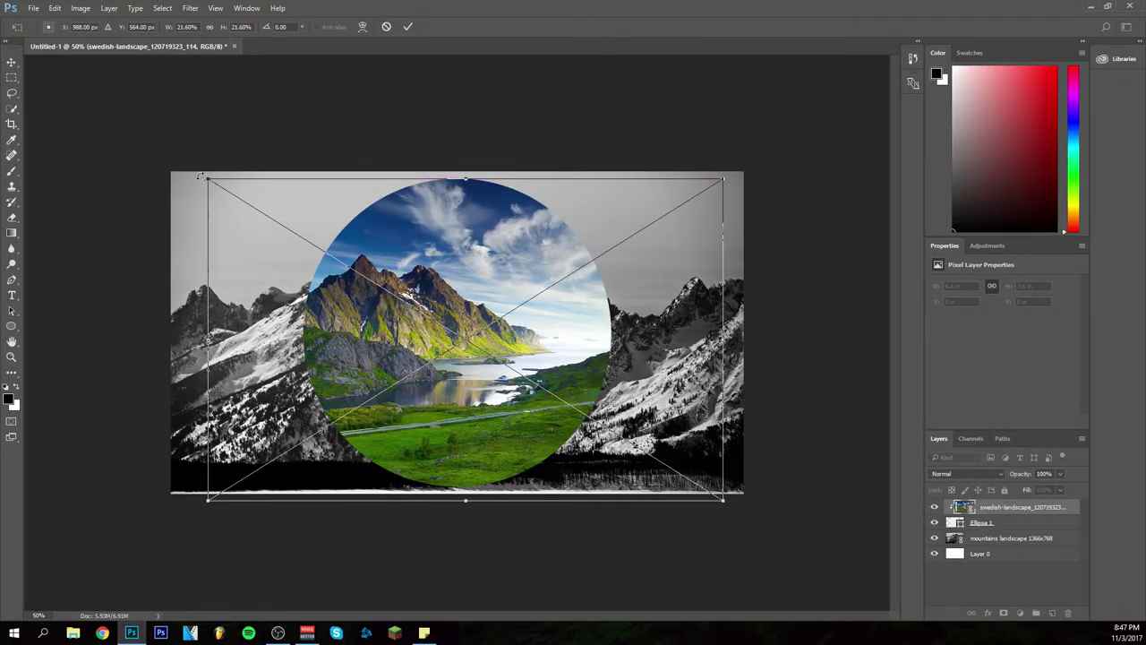
Scale the clipped landscape proportionally to about 22.39% and shift it slightly right.
{"action": "left_click", "coordinate": [209, 28]}
{"action": "left_click_drag", "start_coordinate": [207, 179], "coordinate": [192, 151]}
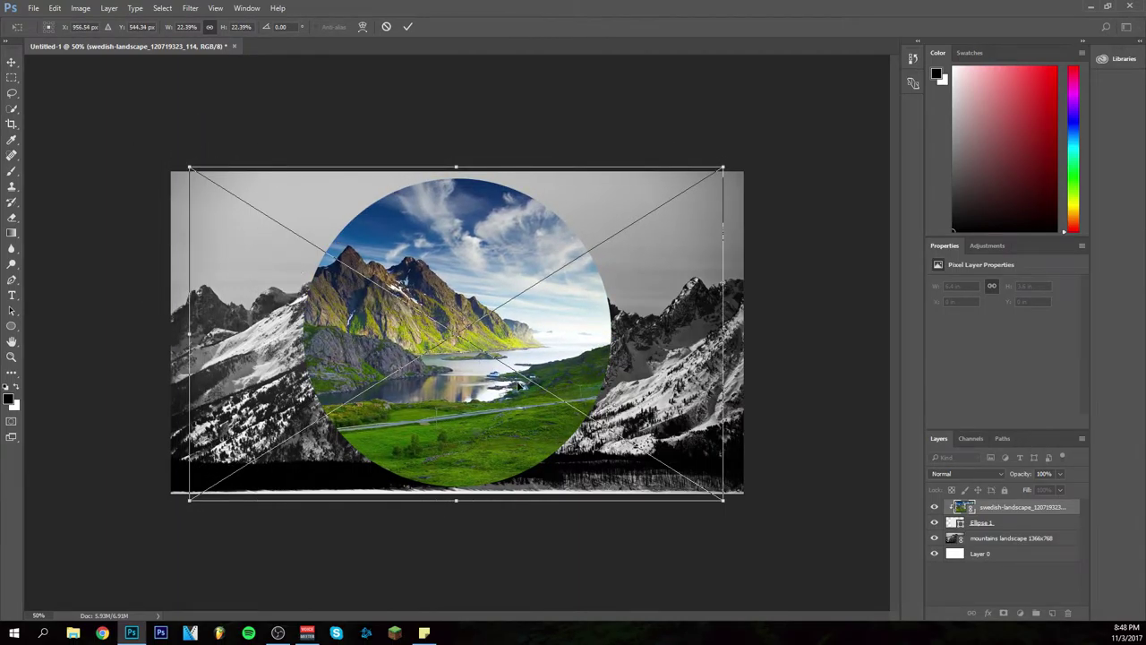
{"action": "left_click_drag", "start_coordinate": [456, 270], "coordinate": [475, 266]}
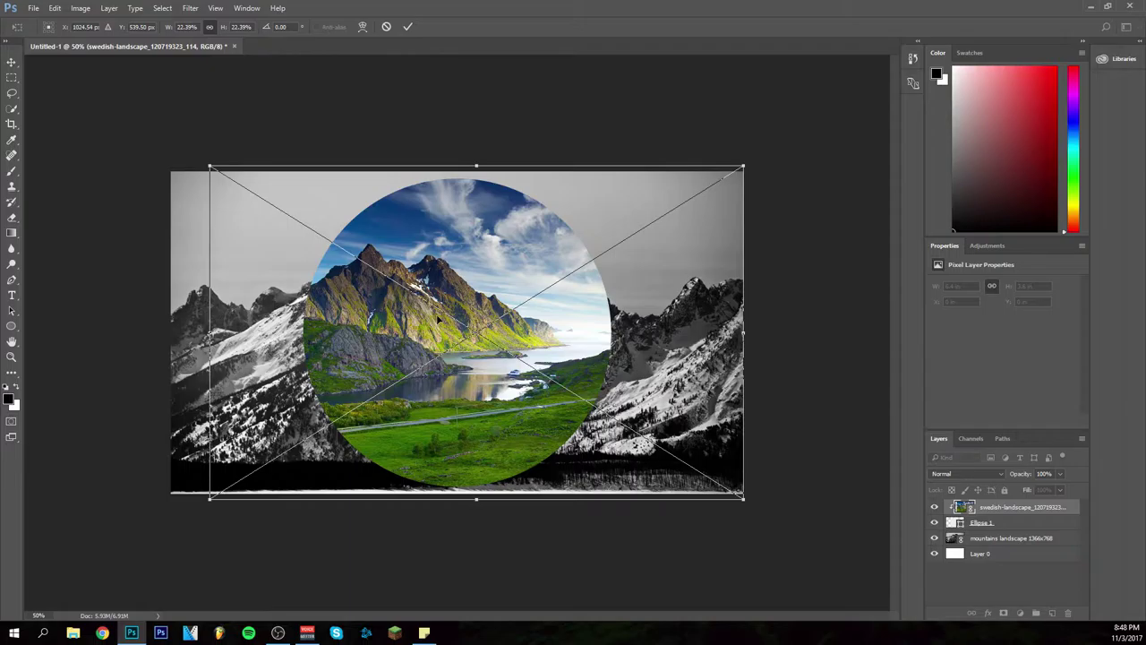
{"action": "left_click", "coordinate": [408, 27]}
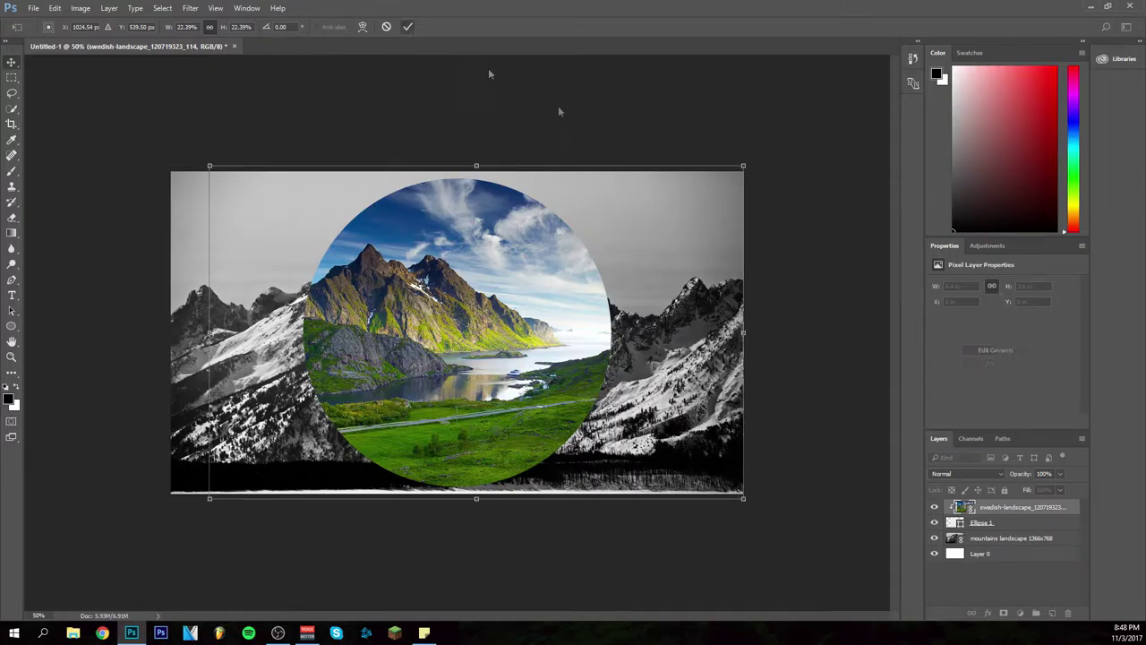
{"action": "left_click", "coordinate": [849, 306]}
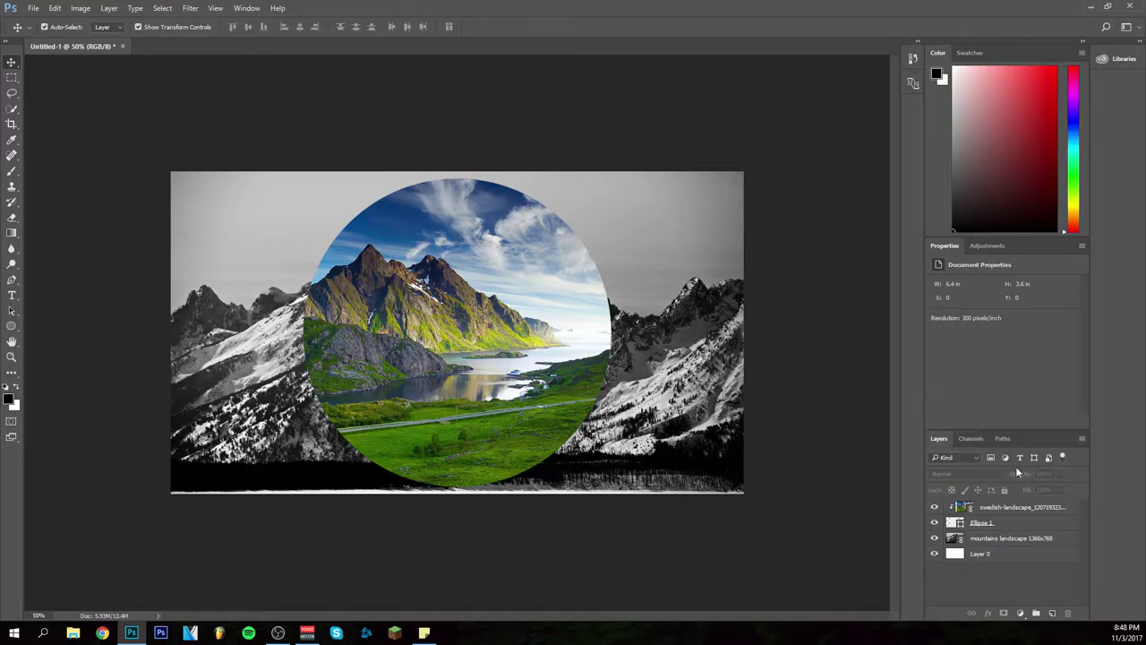
Add a Black & White adjustment layer above the landscape, then delete it.
{"action": "left_click", "coordinate": [1007, 513]}
{"action": "left_click", "coordinate": [1020, 614]}
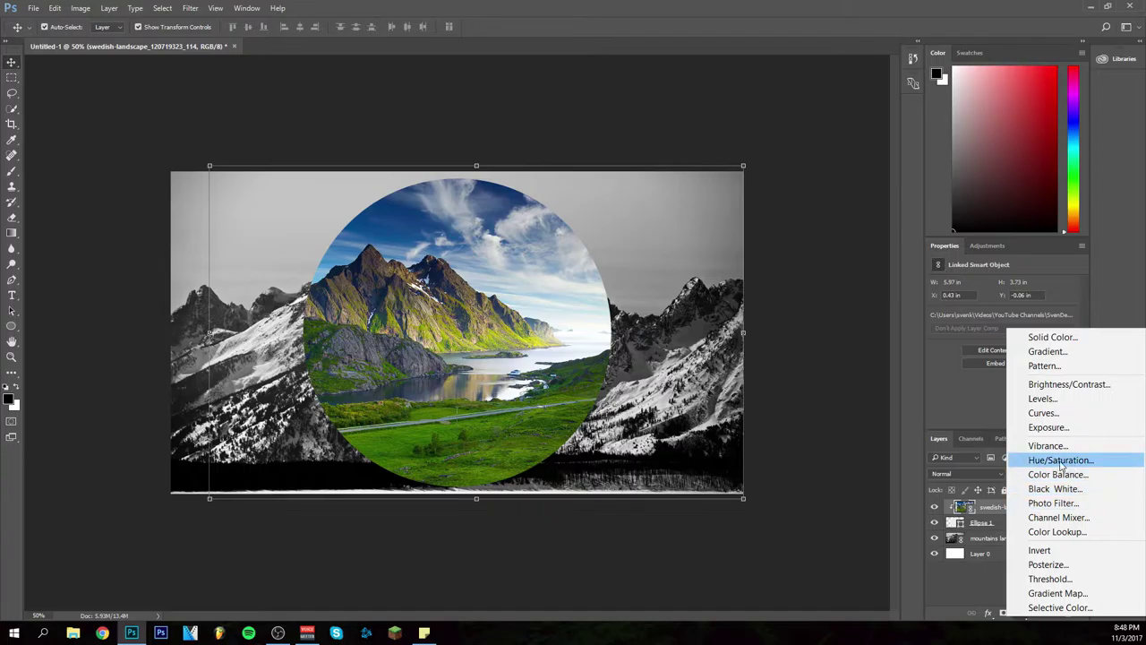
{"action": "left_click", "coordinate": [825, 433]}
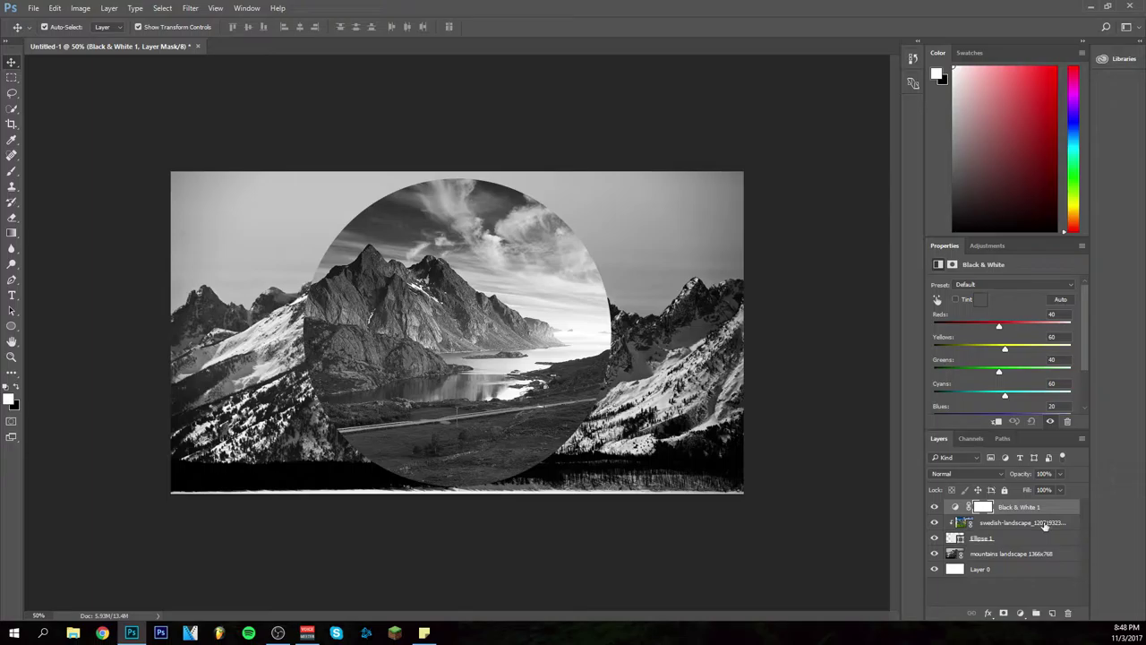
{"action": "key", "text": "Delete"}
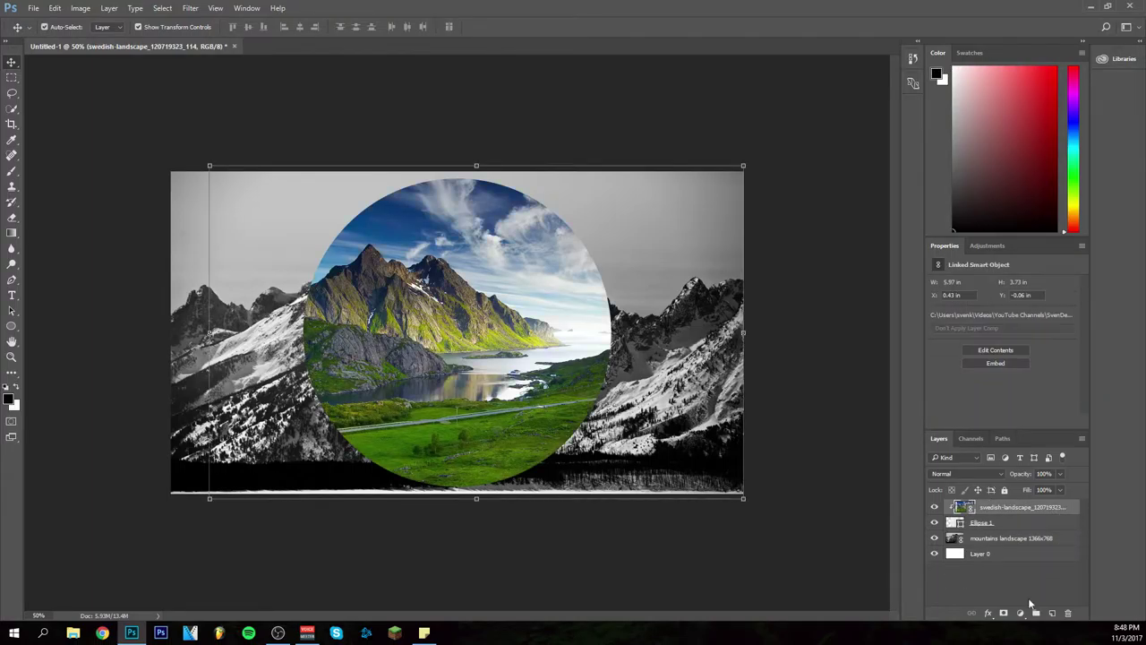
Add a Hue/Saturation adjustment layer with Saturation set to -100.
{"action": "left_click", "coordinate": [1020, 613]}
{"action": "left_click", "coordinate": [1039, 456]}
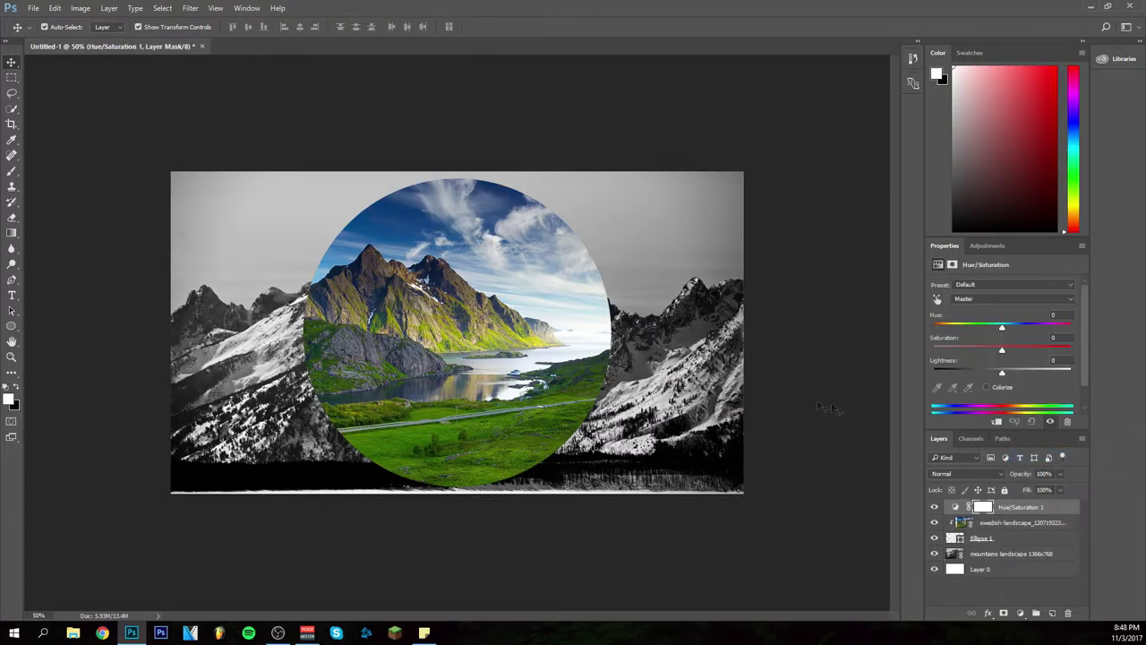
{"action": "left_click_drag", "start_coordinate": [1004, 349], "coordinate": [913, 355]}
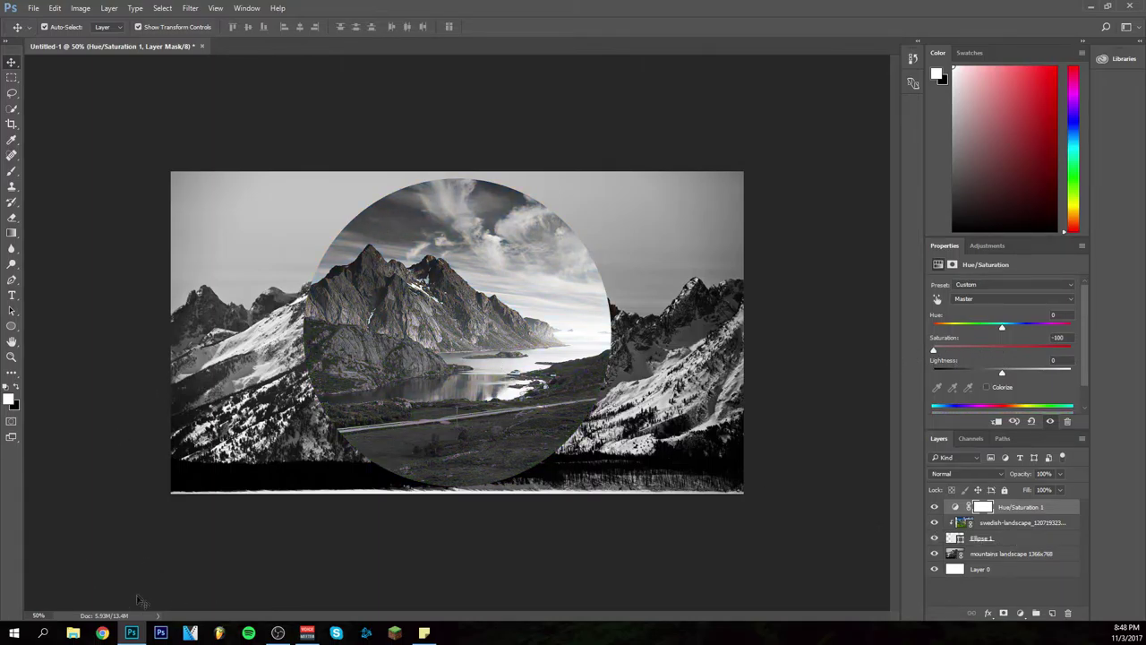
{"action": "mouse_move", "coordinate": [128, 637]}
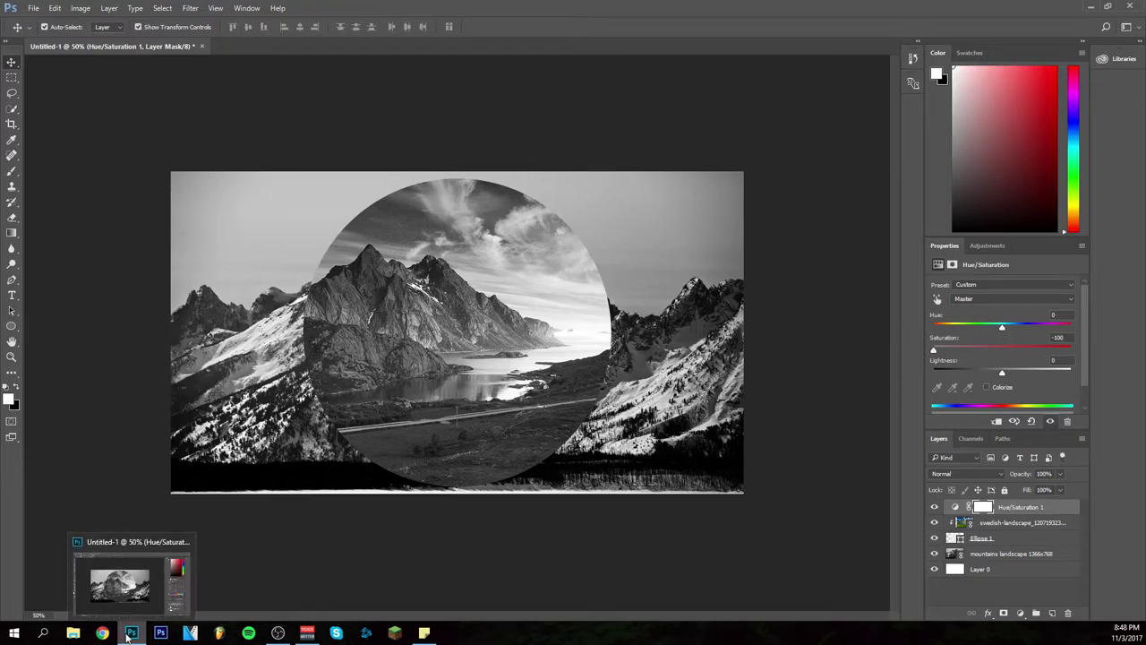
{"action": "left_click", "coordinate": [1021, 539]}
Give Ellipse 1 a white Outer Glow at 63% opacity and about 202 px size.
{"action": "key", "text": "h"}
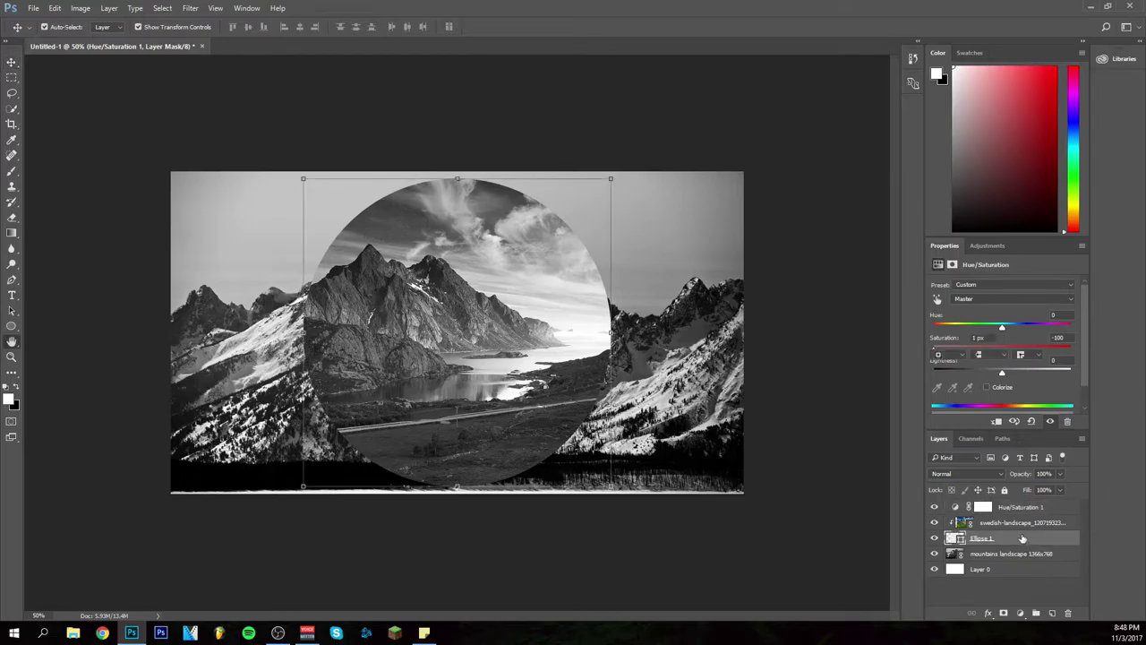
{"action": "double_click", "coordinate": [1030, 538]}
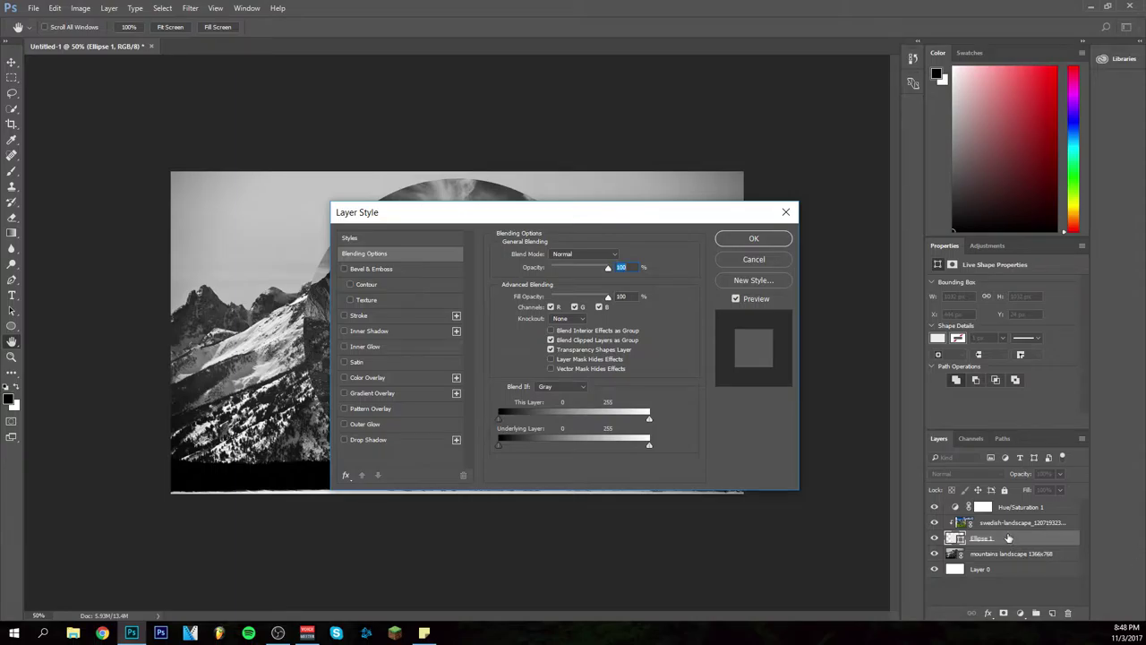
{"action": "left_click_drag", "start_coordinate": [502, 213], "coordinate": [713, 177]}
{"action": "left_click", "coordinate": [556, 387]}
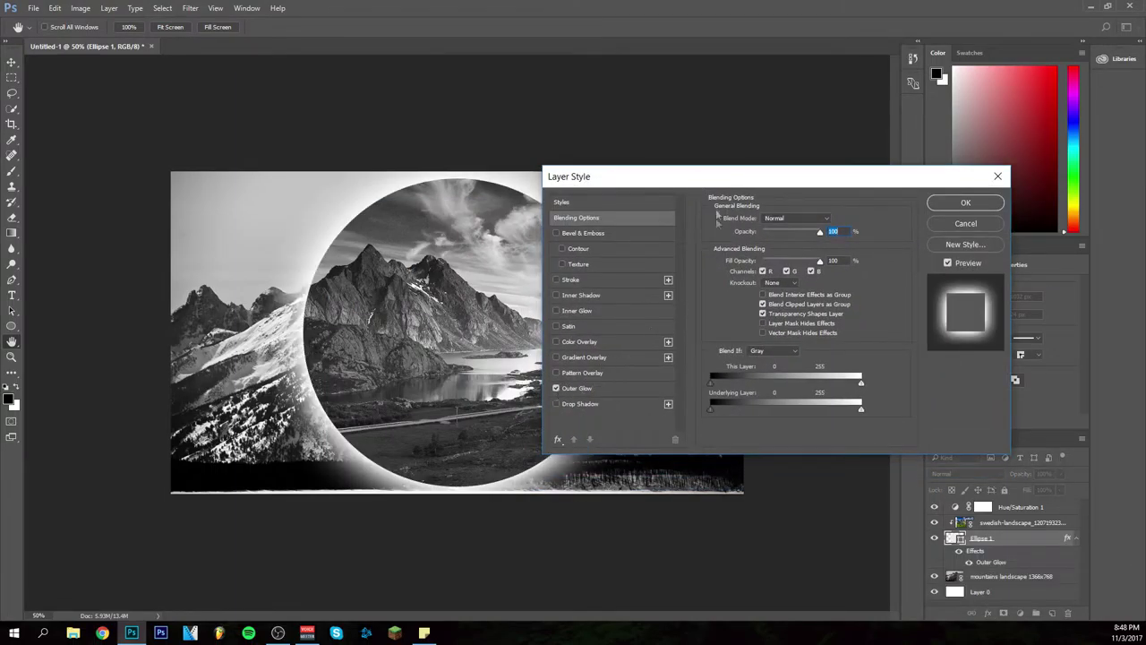
{"action": "left_click_drag", "start_coordinate": [690, 182], "coordinate": [769, 143]}
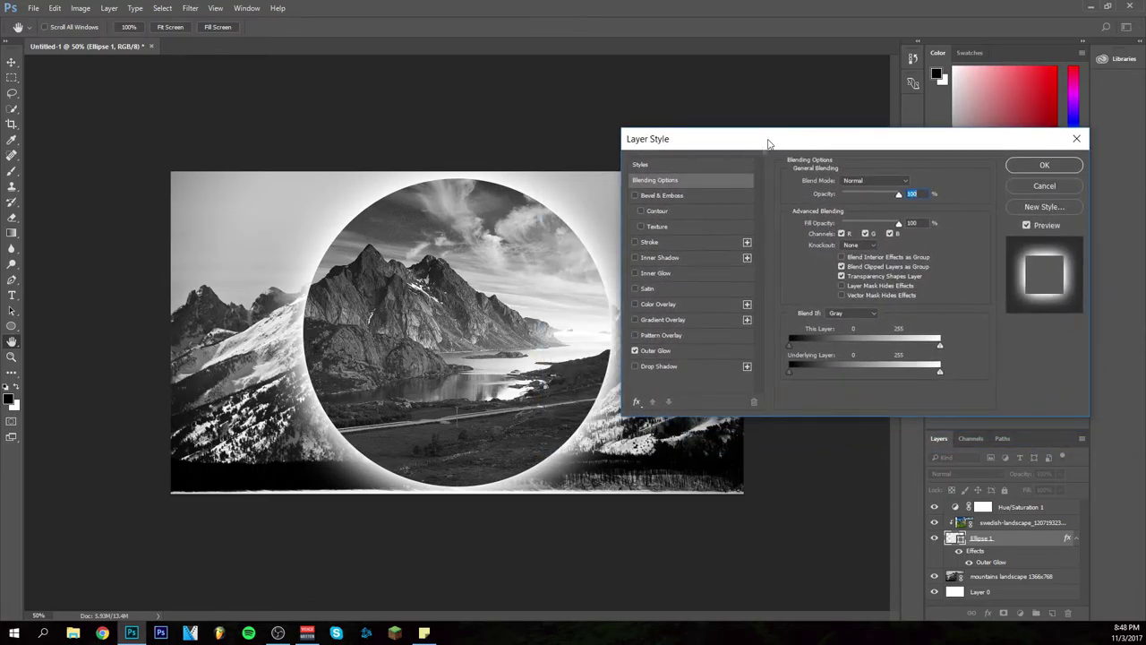
{"action": "left_click", "coordinate": [699, 350]}
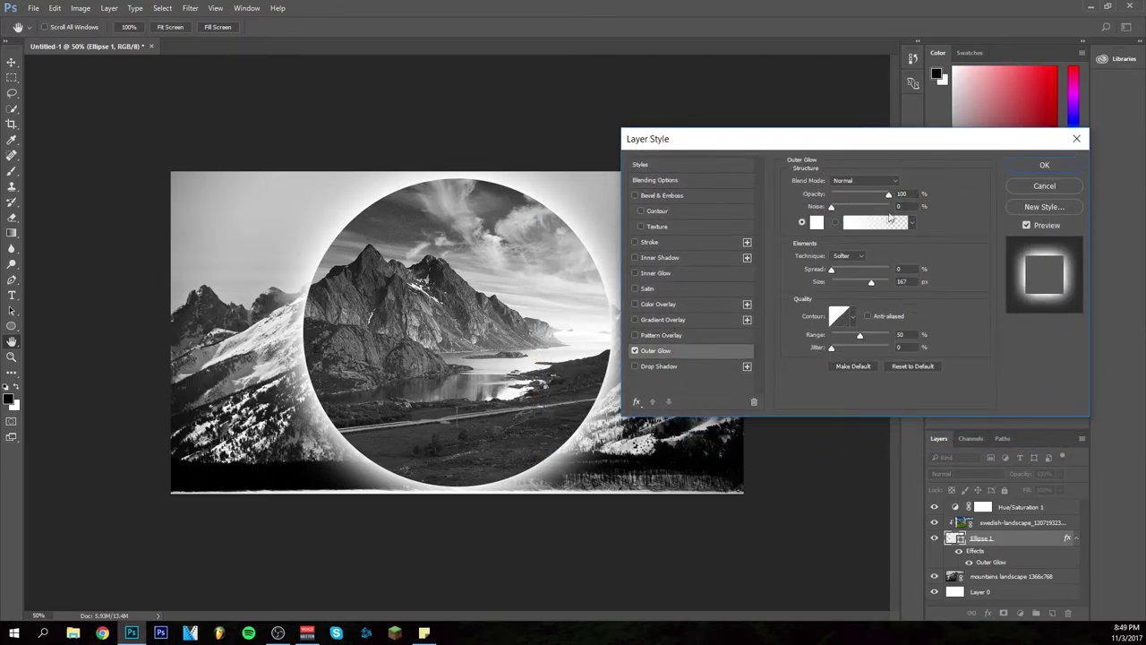
{"action": "mouse_move", "coordinate": [888, 194]}
{"action": "left_mouse_down"}
{"action": "mouse_move", "coordinate": [851, 197]}
{"action": "mouse_move", "coordinate": [867, 199]}
{"action": "left_mouse_up"}
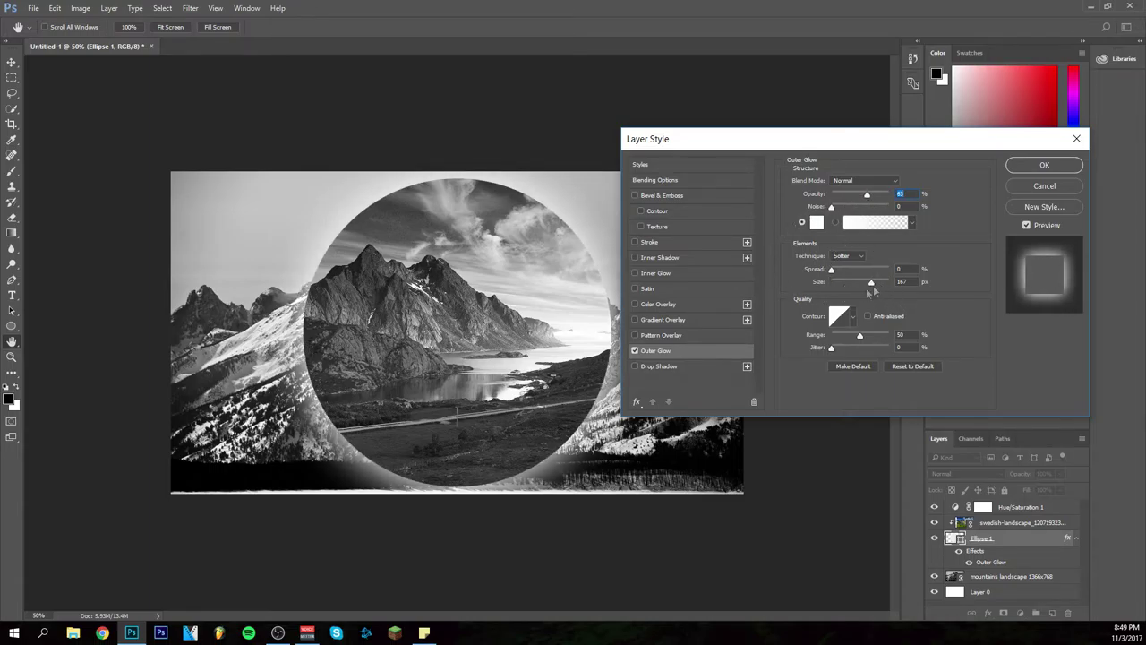
{"action": "mouse_move", "coordinate": [872, 283]}
{"action": "left_mouse_down"}
{"action": "mouse_move", "coordinate": [882, 281]}
{"action": "mouse_move", "coordinate": [859, 286]}
{"action": "mouse_move", "coordinate": [878, 283]}
{"action": "left_mouse_up"}
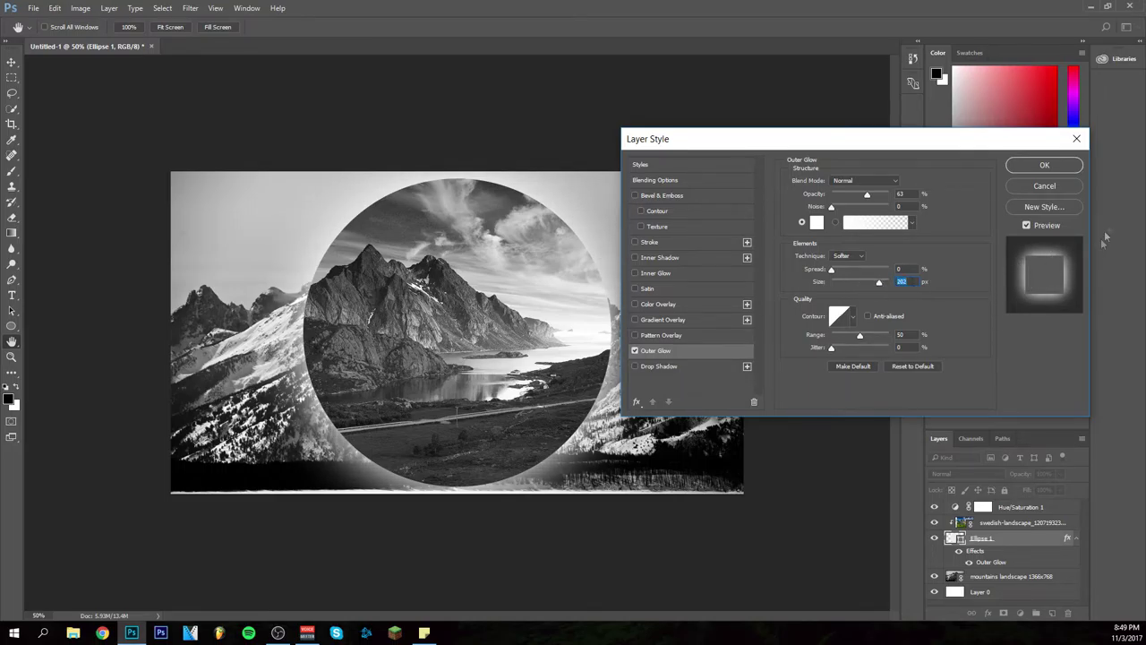
{"action": "left_click", "coordinate": [1062, 166]}
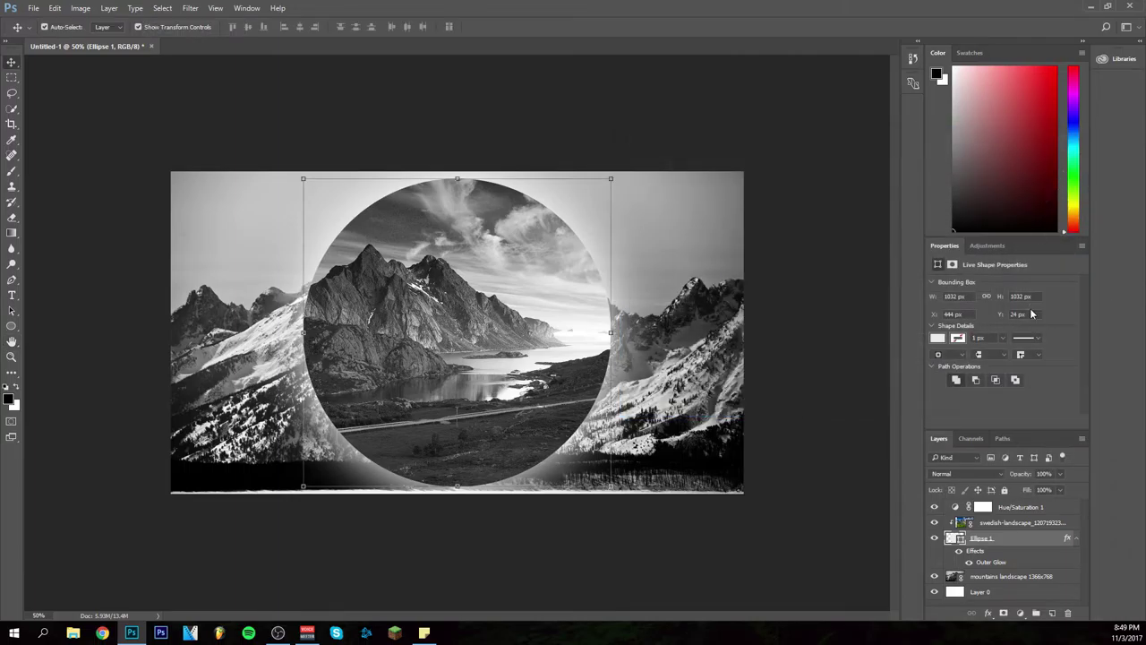
{"action": "left_click", "coordinate": [858, 293]}
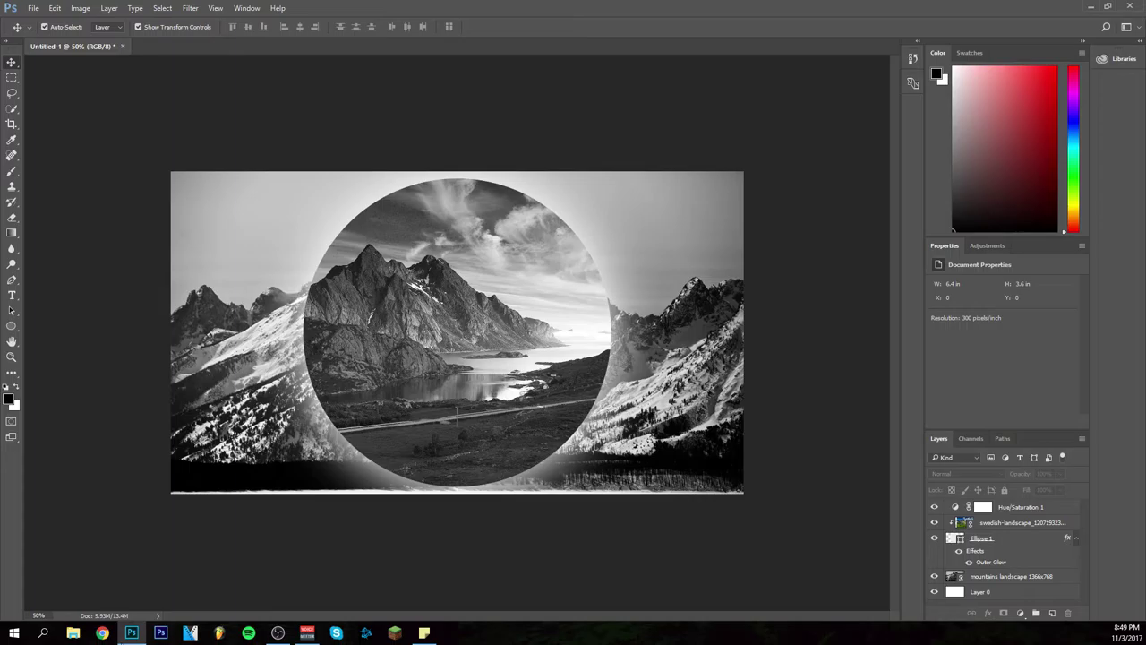
{"action": "mouse_move", "coordinate": [131, 634]}
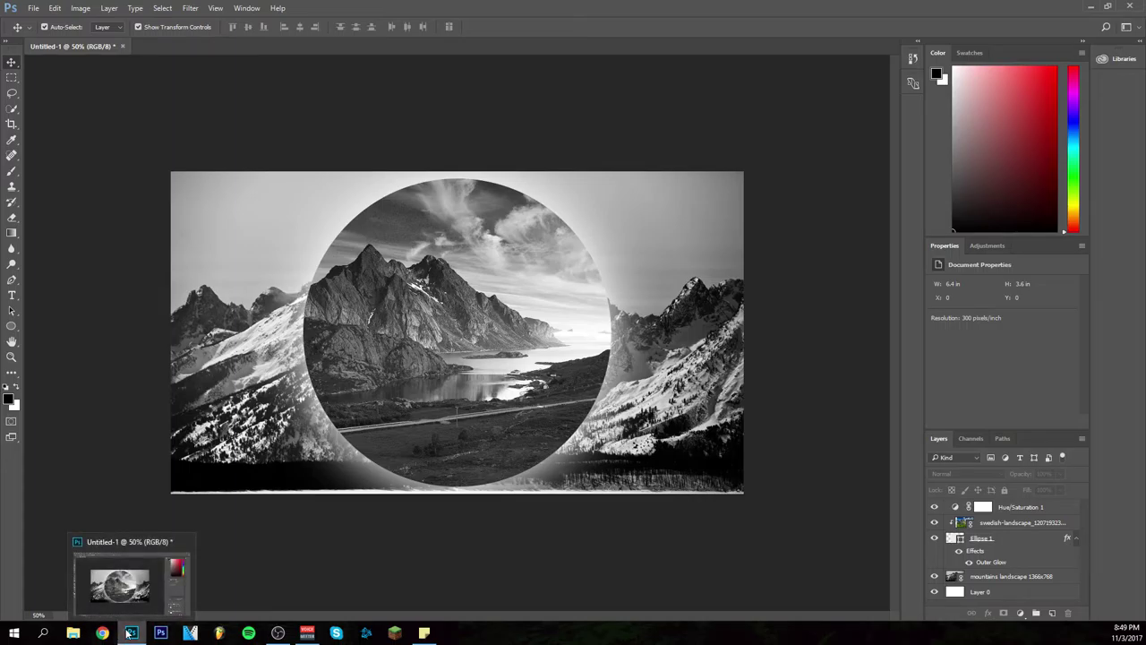